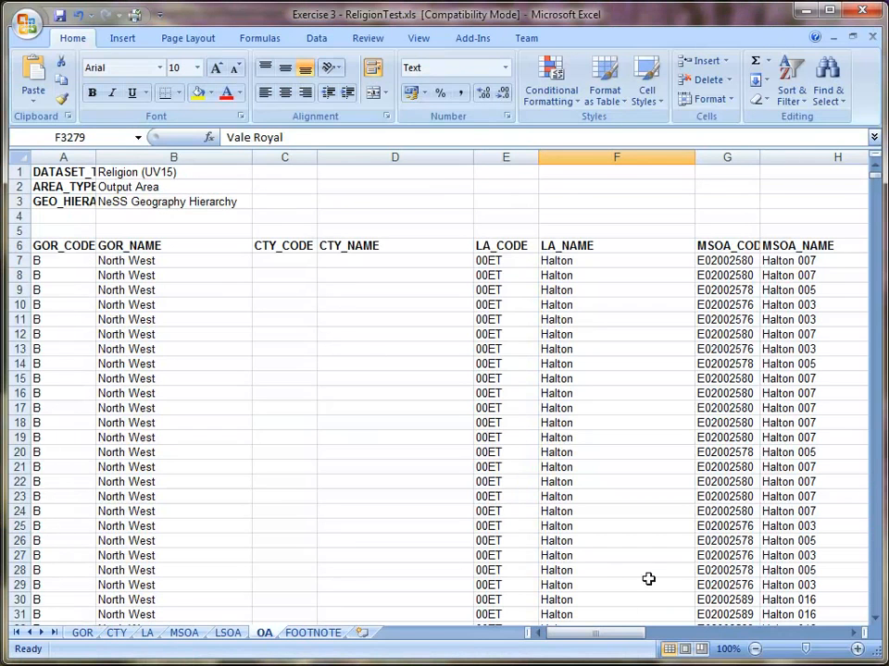
- Delete the GOR and CTY worksheets from the workbook, confirming the permanent removal of their data
drag(604, 637, 585, 635)
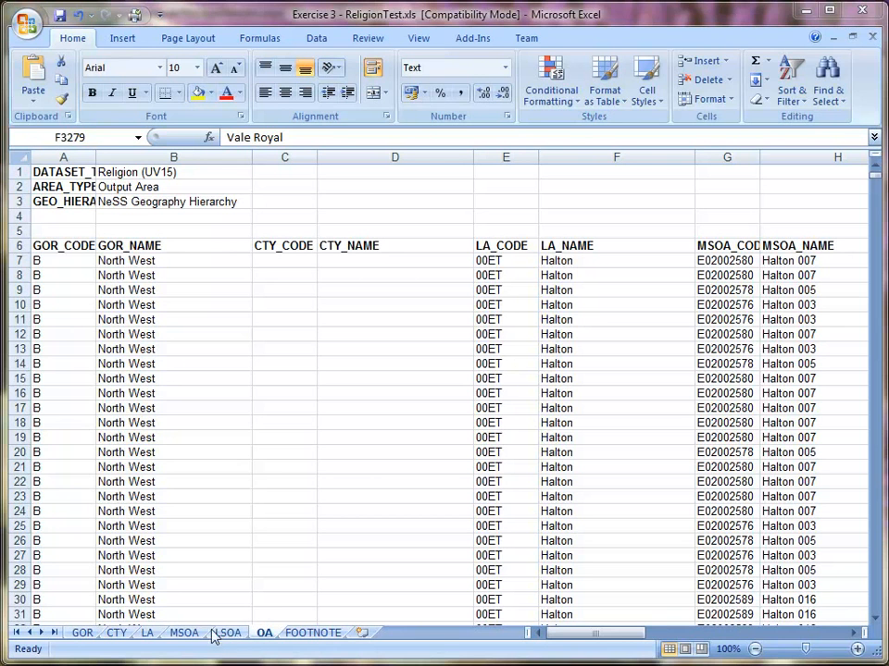
right_click(86, 632)
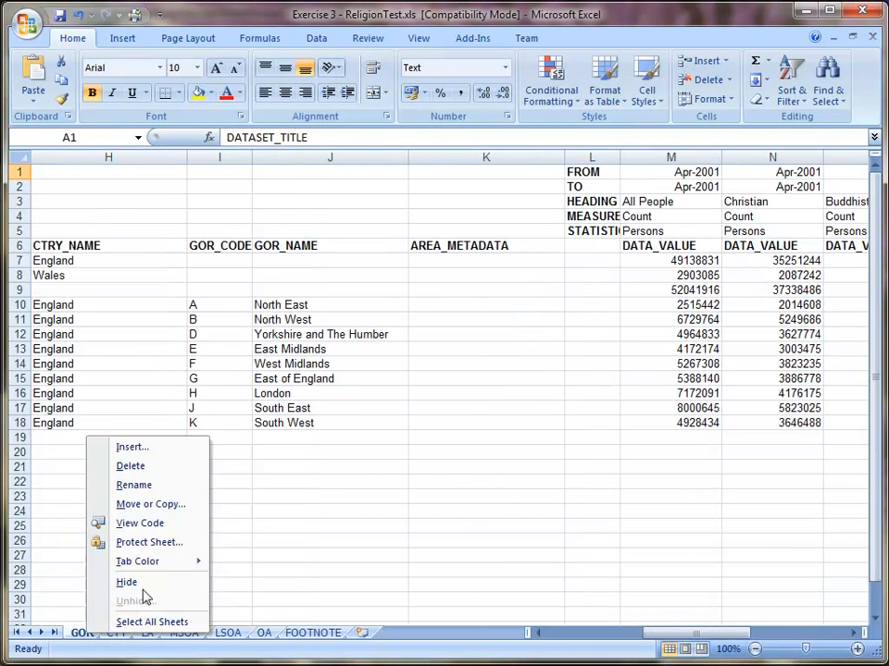
click(160, 468)
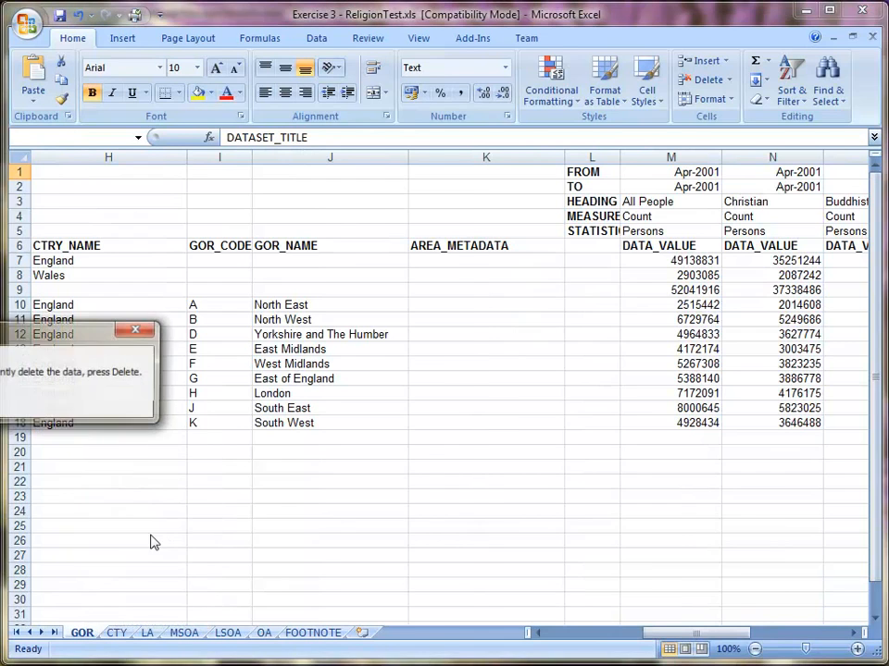
key(Return)
right_click(83, 635)
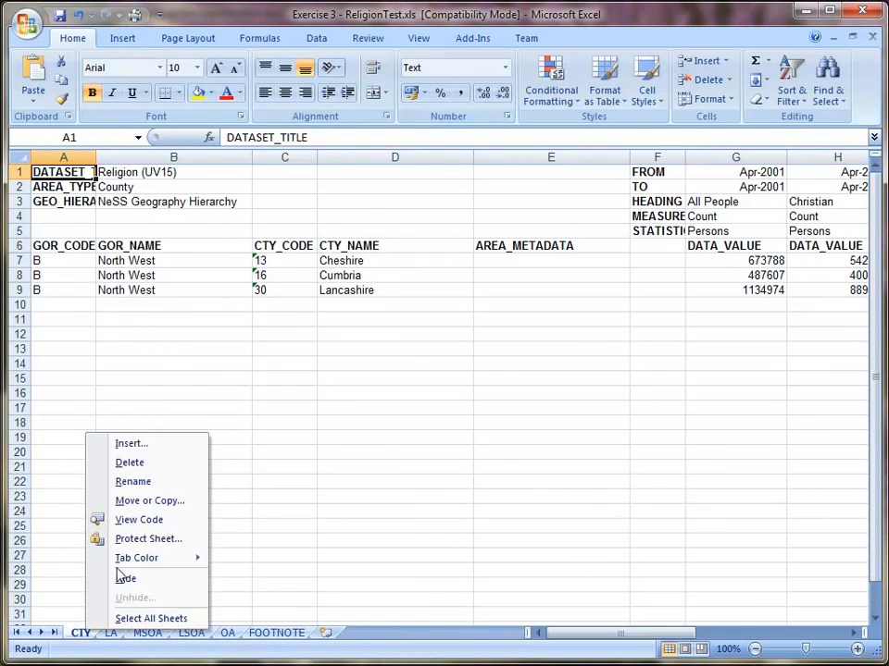
click(156, 468)
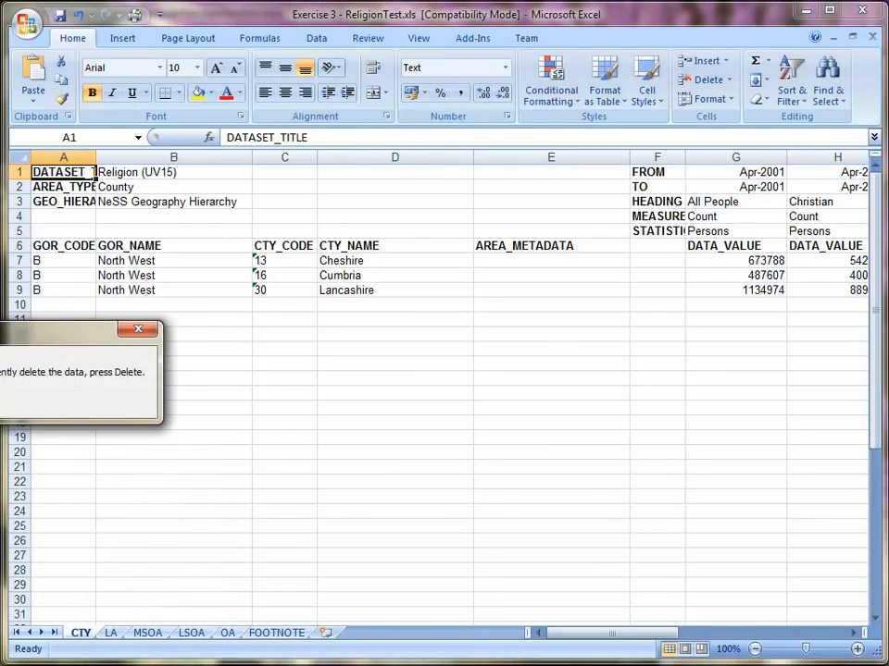
key(Return)
- Delete the LA and MSOA worksheets from the workbook, confirming each deletion
right_click(76, 633)
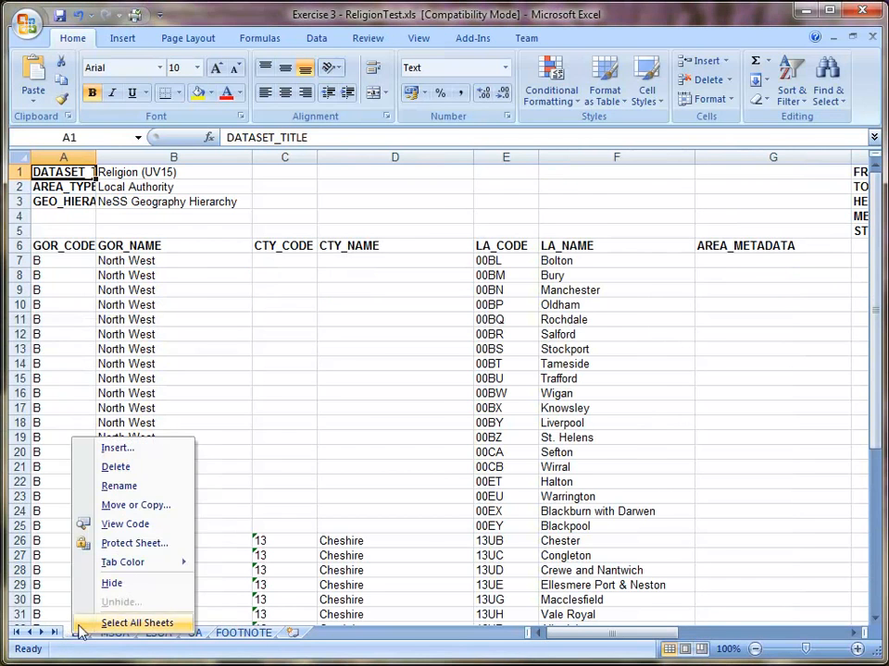
click(128, 470)
key(Return)
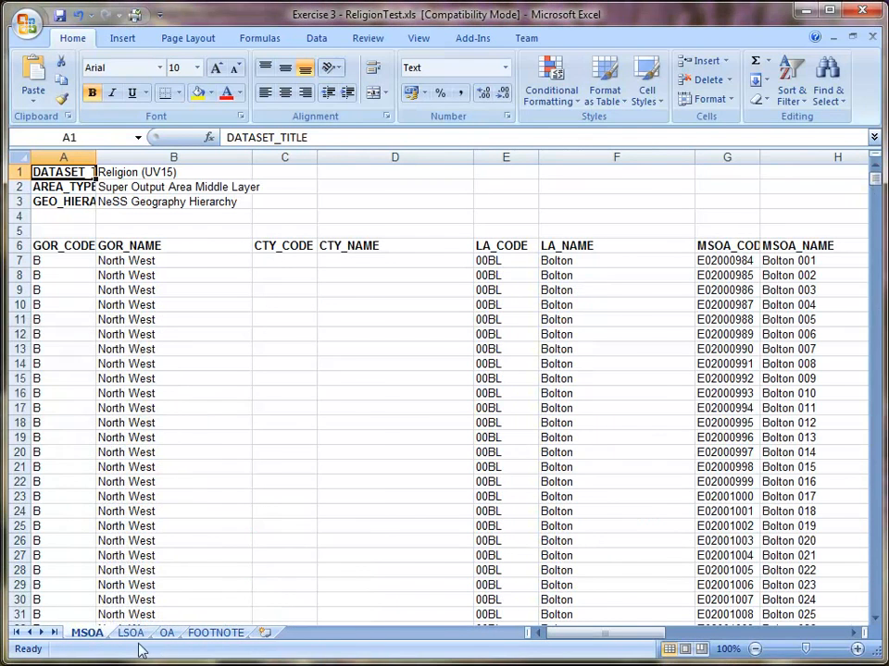
right_click(87, 635)
click(127, 468)
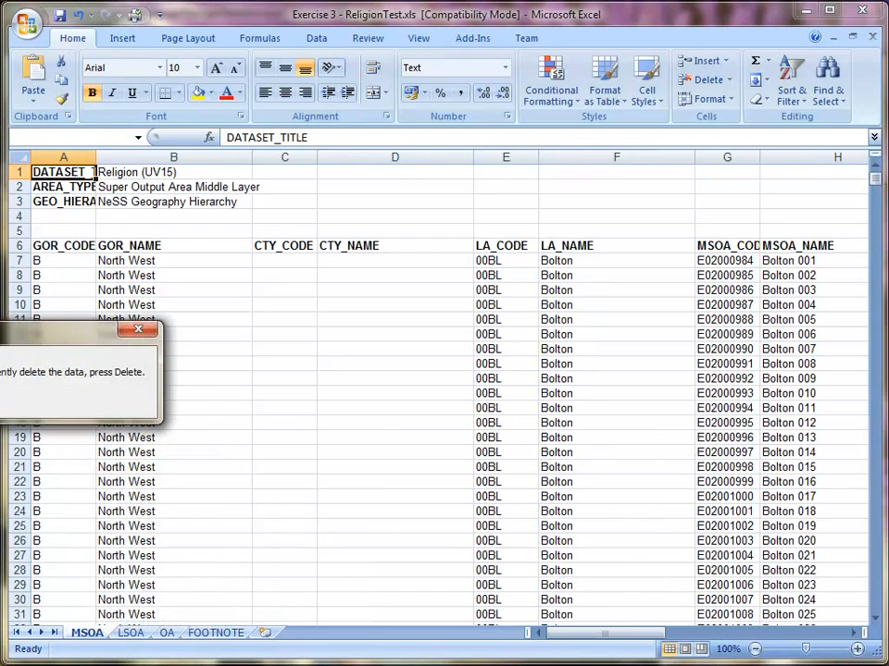
key(Return)
- Delete the LSOA and FOOTNOTE worksheets so that only the OA sheet is kept
right_click(83, 634)
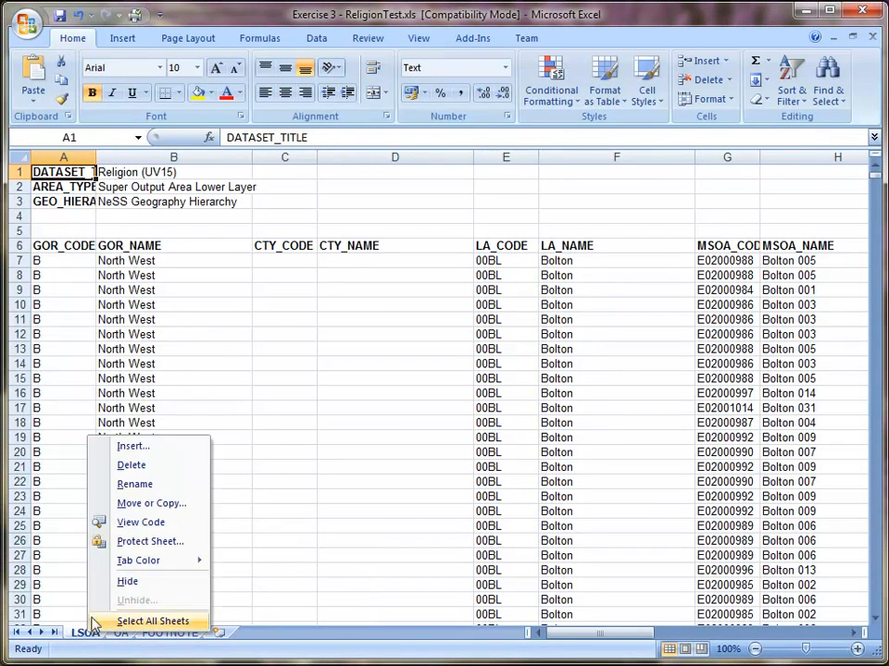
click(132, 466)
key(Return)
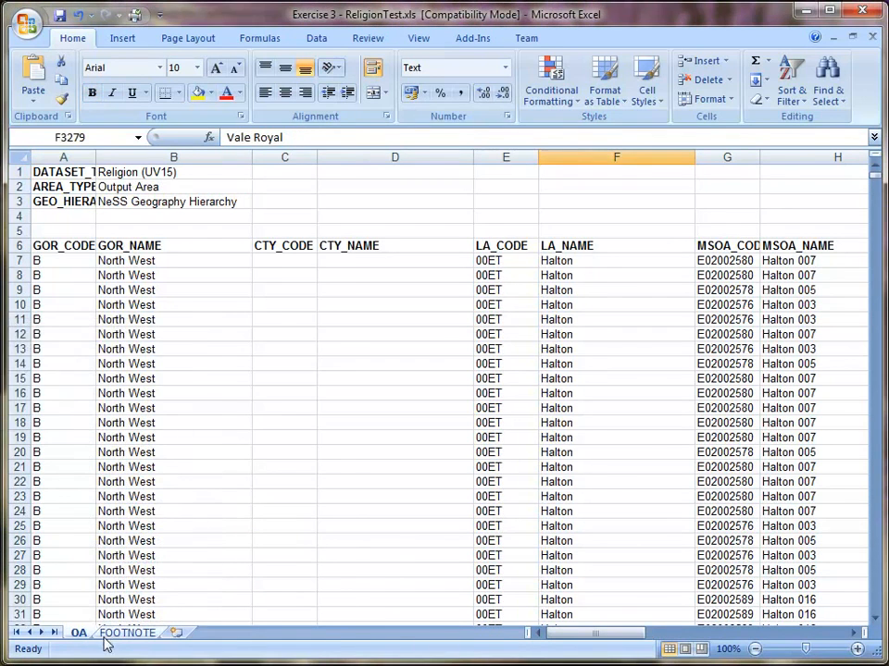
click(109, 634)
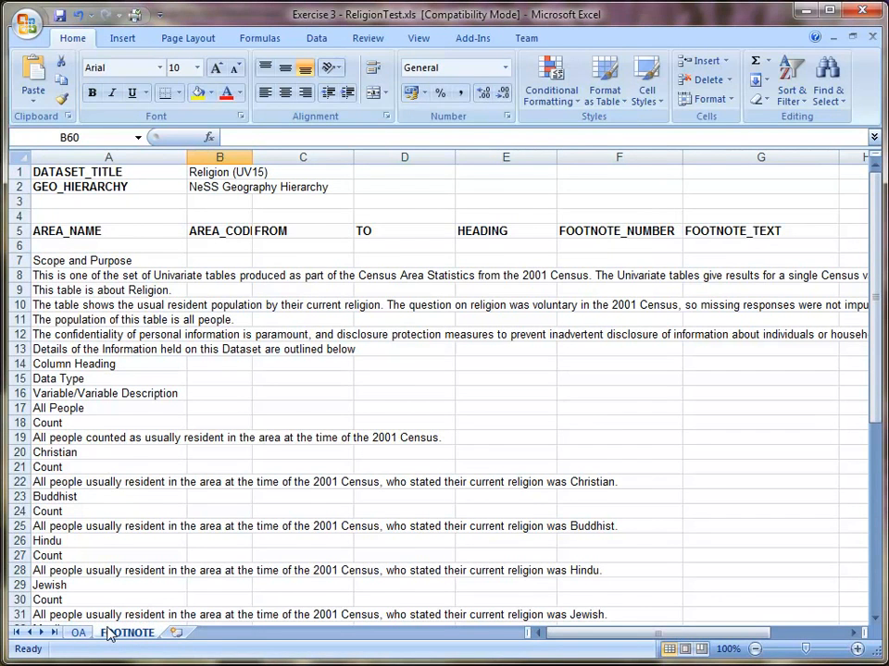
right_click(104, 628)
right_click(105, 630)
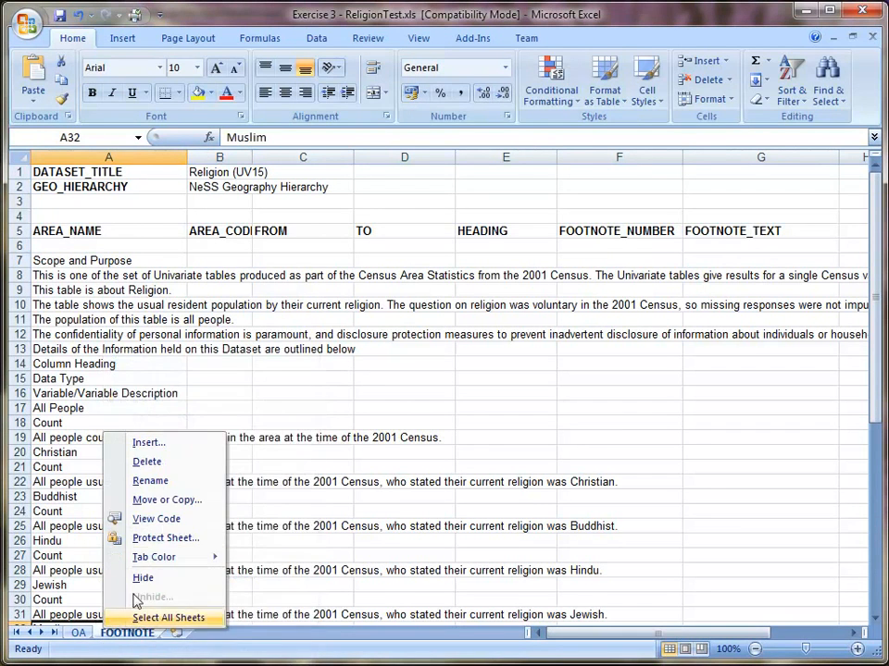
click(173, 466)
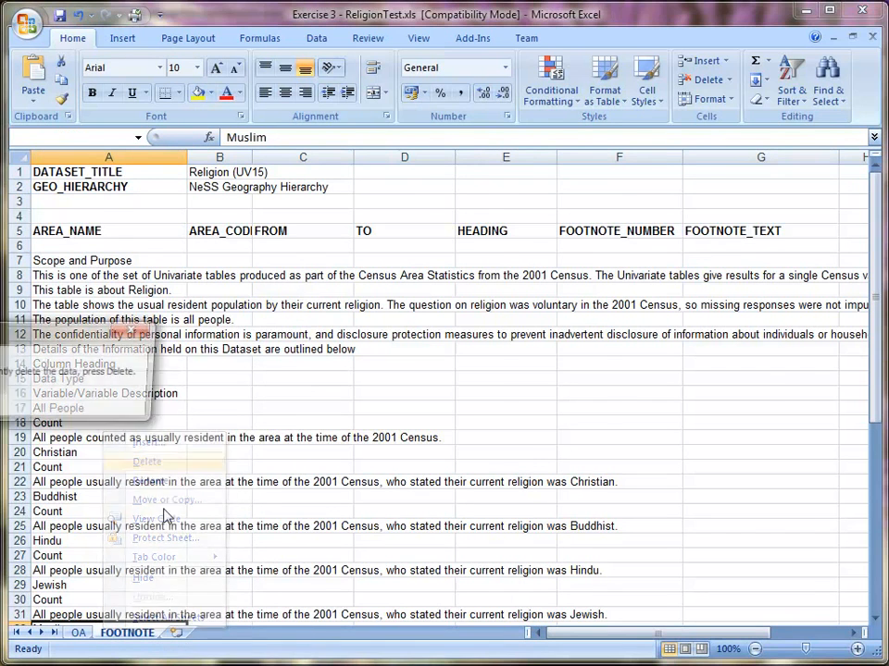
key(Return)
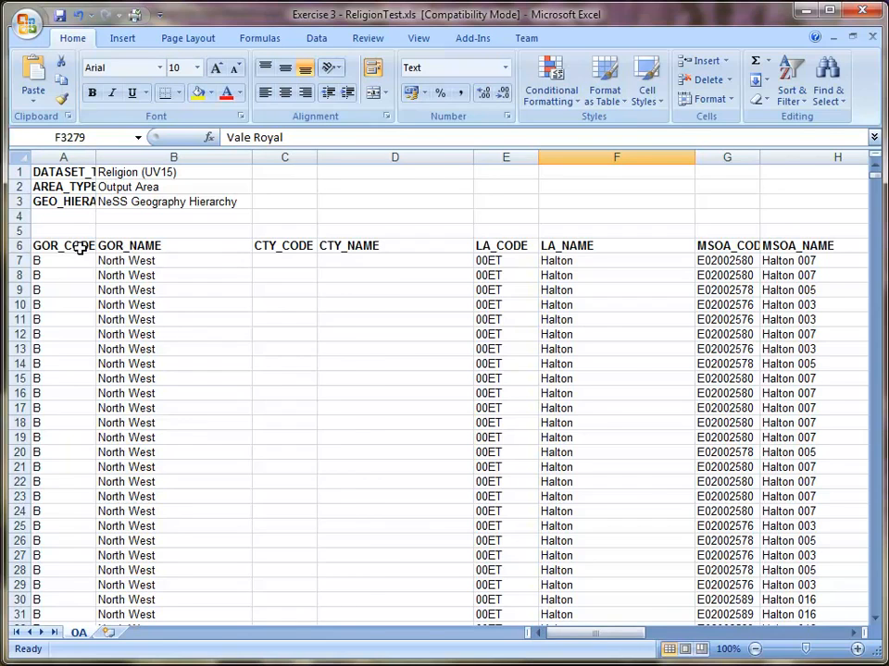
- Delete columns A through J, from GOR_CODE to LSOA_NAME, on the OA sheet so the data starts with OA_CODE
click(611, 636)
drag(611, 637, 692, 636)
click(425, 260)
click(425, 244)
drag(319, 275, 199, 276)
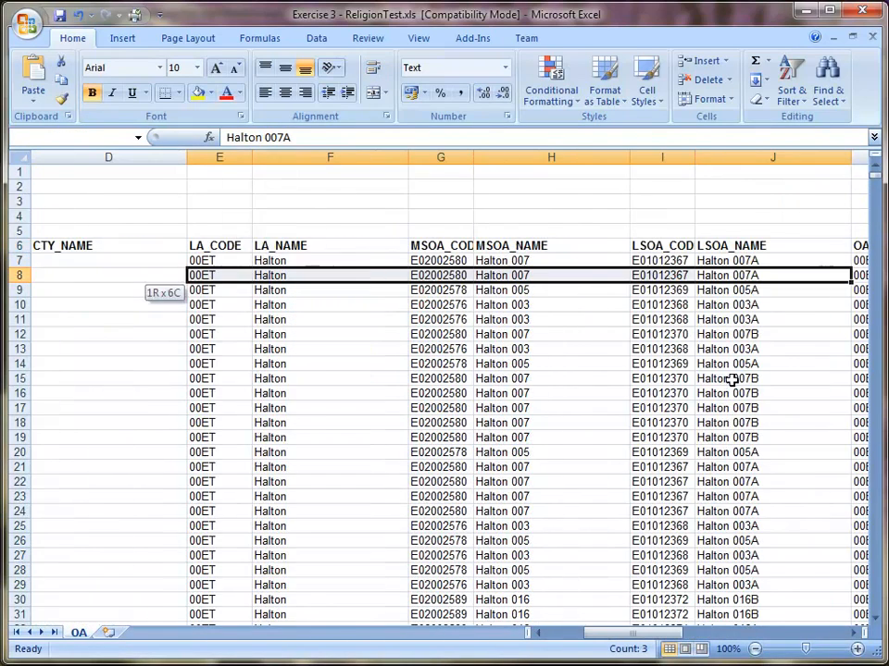
drag(673, 638, 731, 626)
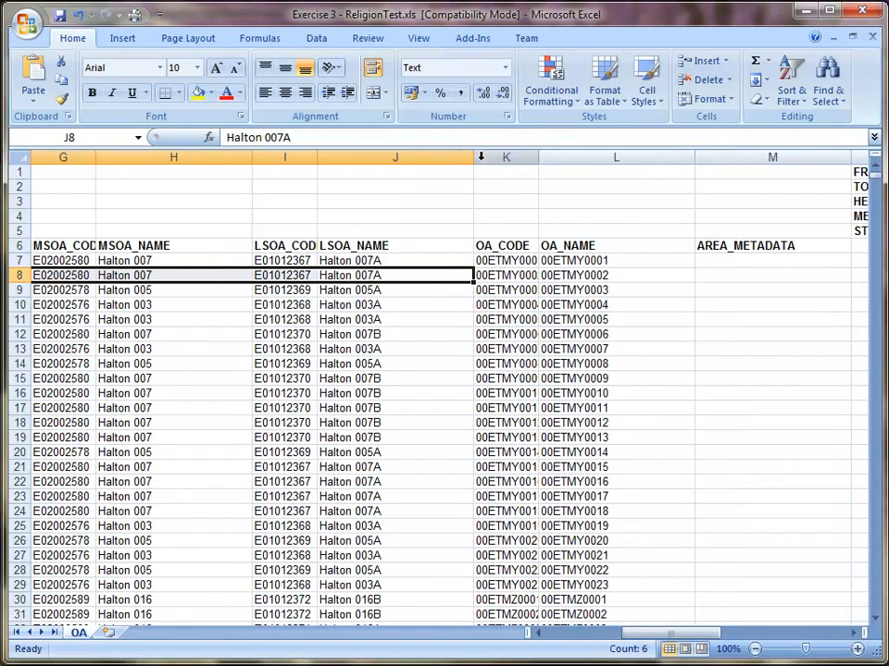
click(413, 154)
drag(413, 153, 69, 154)
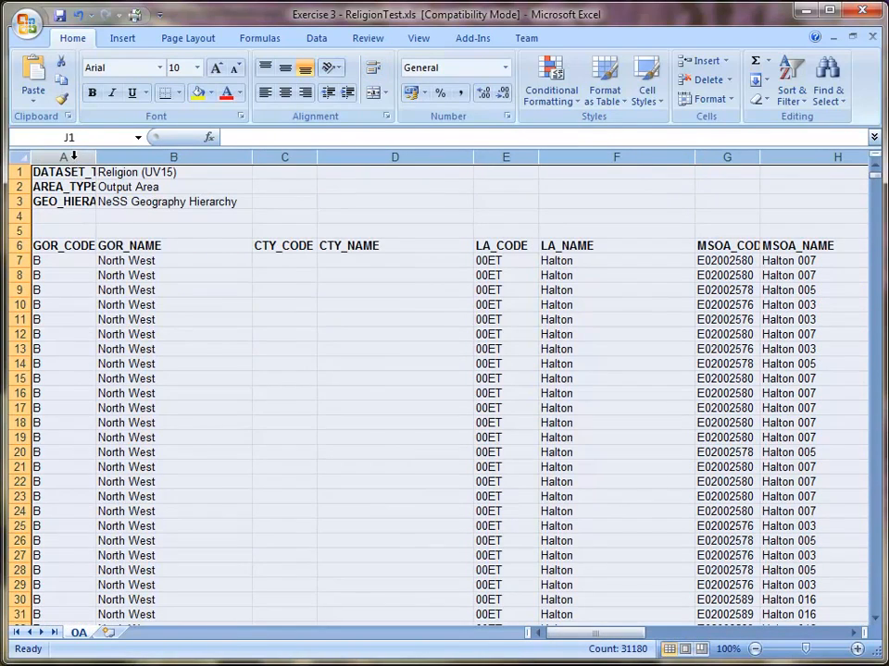
right_click(73, 155)
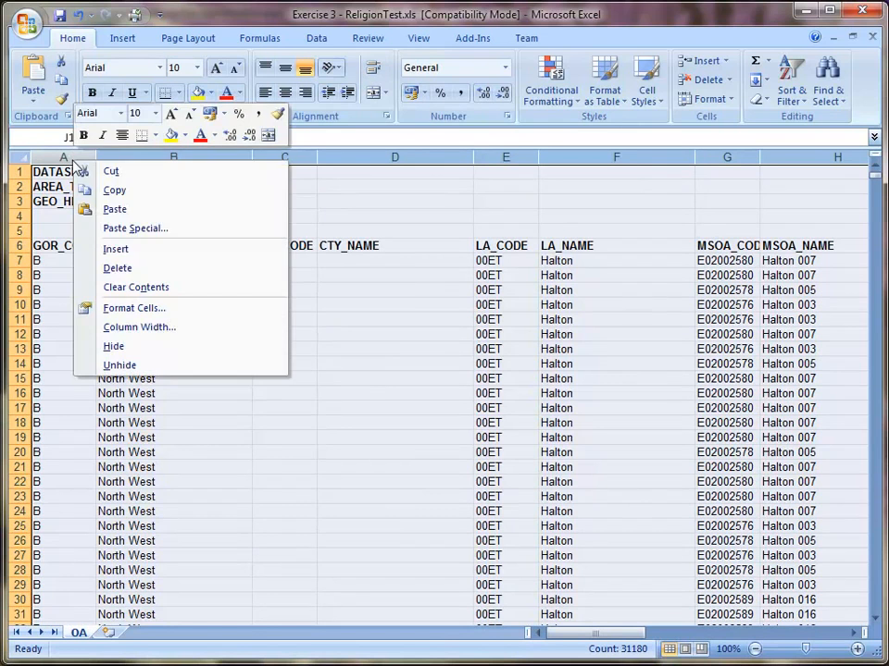
click(118, 268)
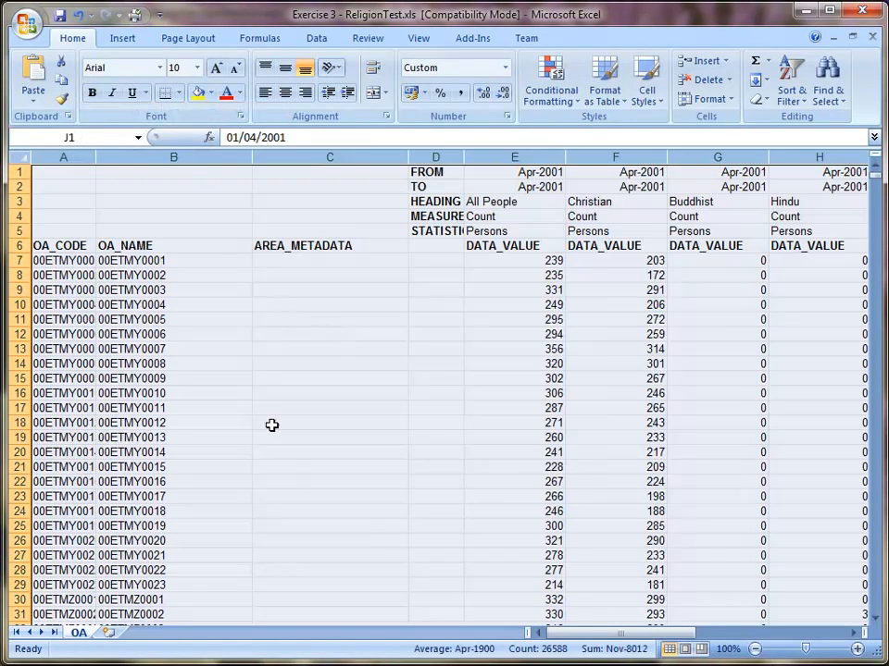
click(342, 515)
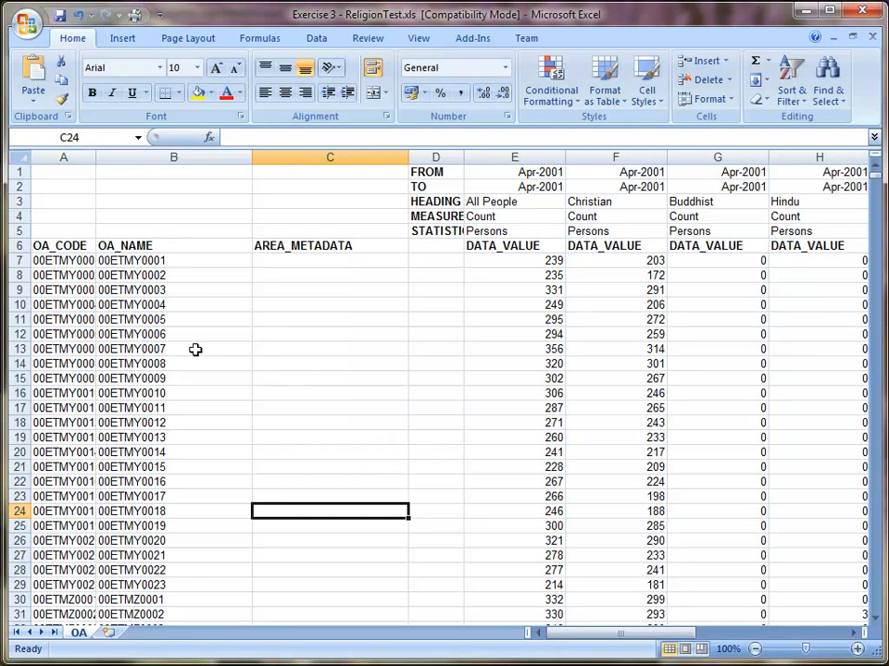
- Check the first data row, the OA_CODE column and the All People data column on the OA sheet
click(18, 261)
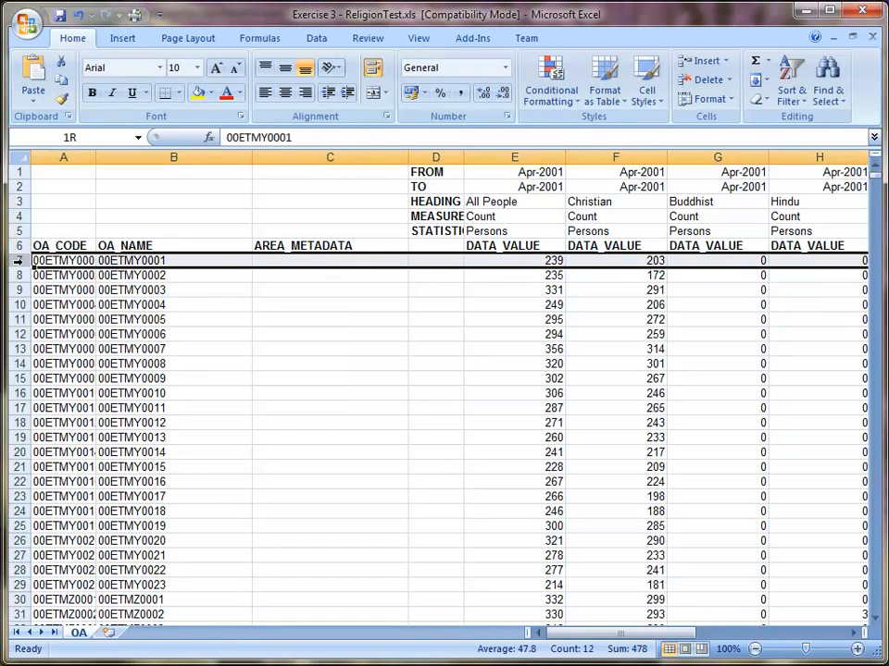
click(134, 349)
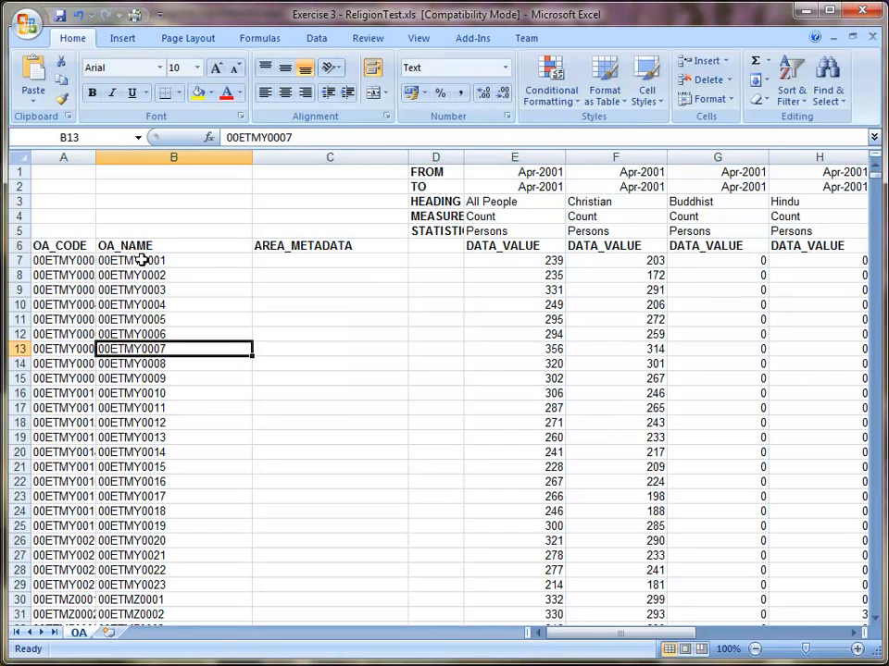
click(65, 157)
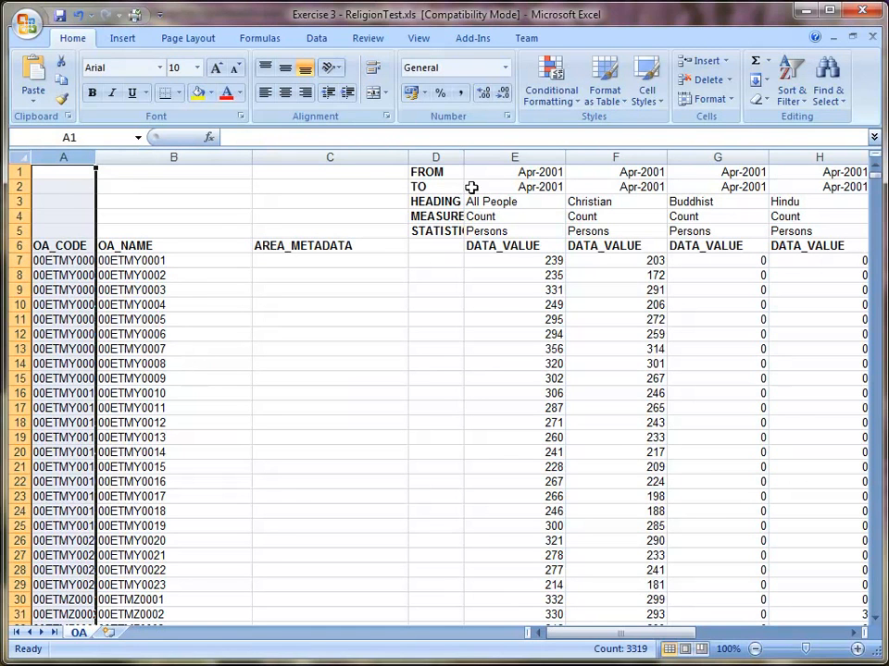
click(515, 157)
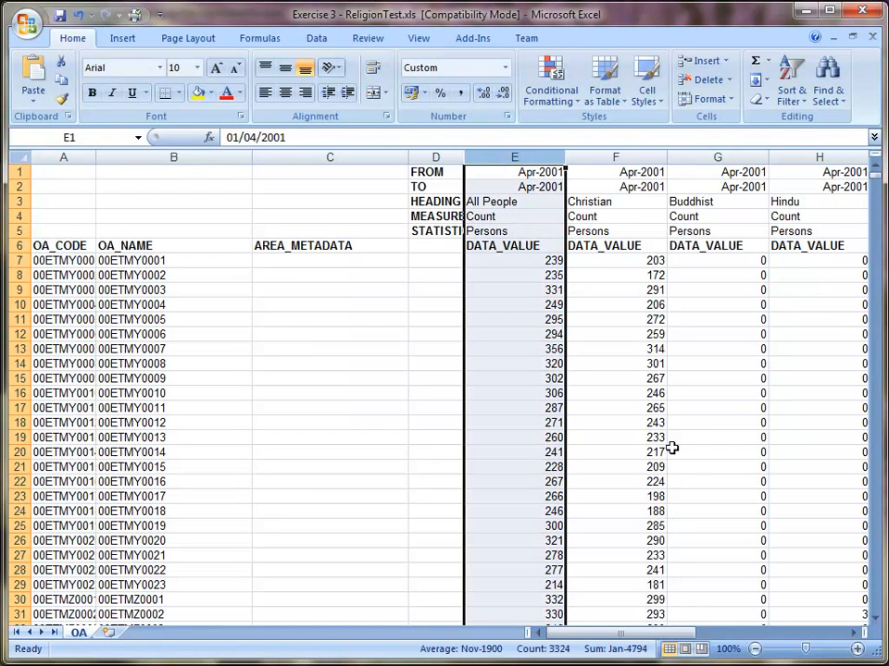
drag(671, 637, 501, 588)
click(125, 551)
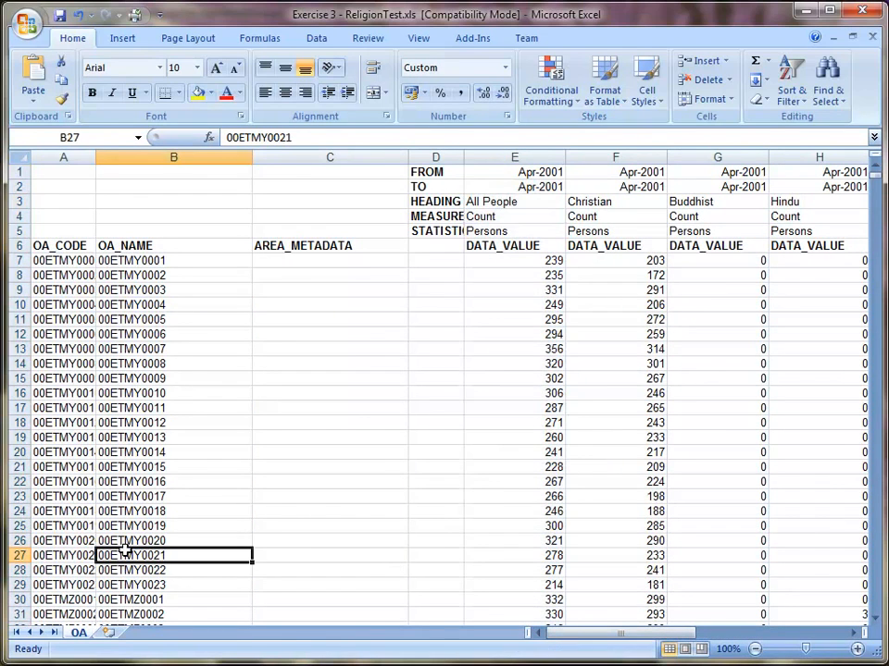
- Rename the OA worksheet as "data"
double_click(80, 635)
text(data)
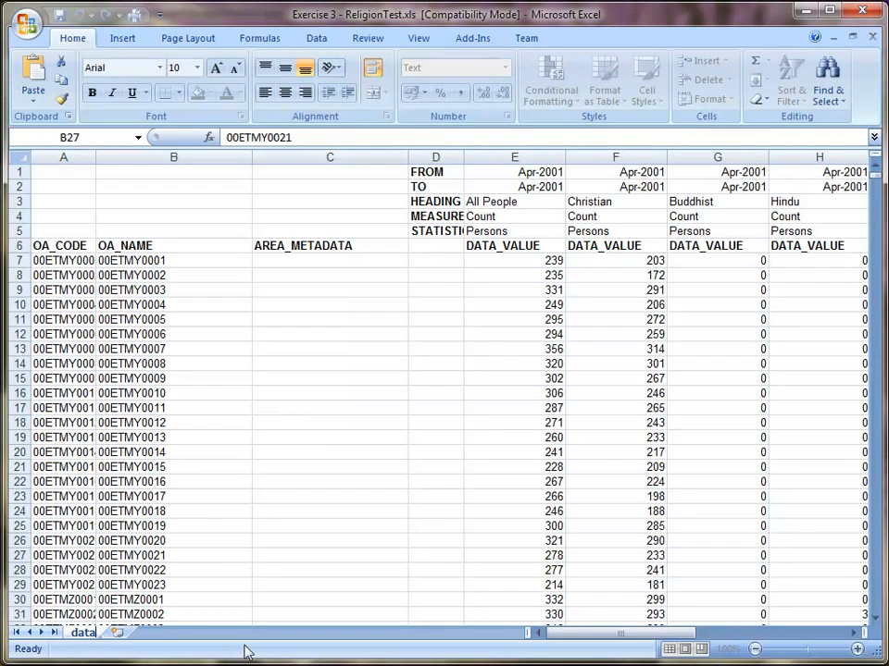
click(204, 524)
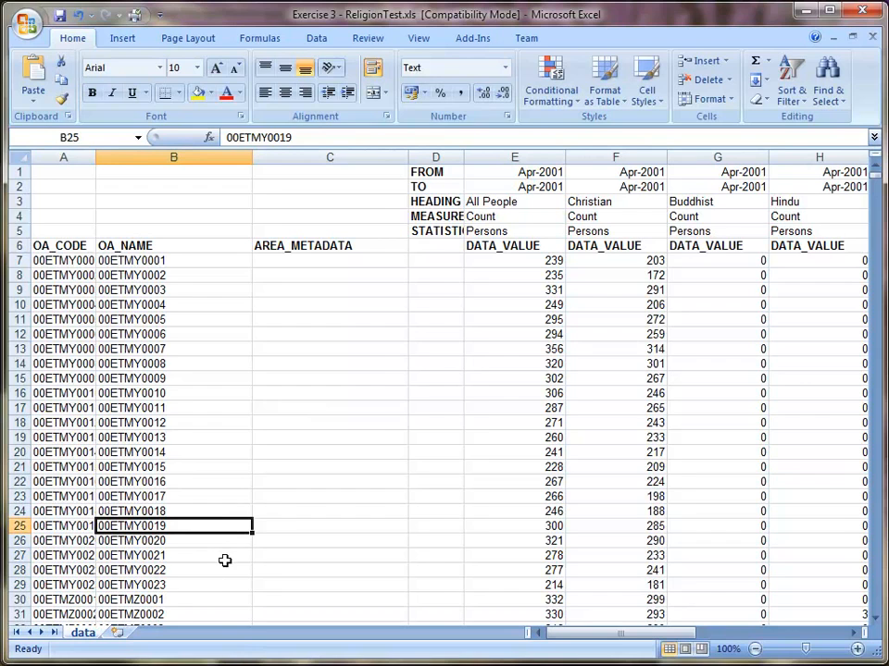
- Save the workbook as "Exercise 3 - ReligionTest (prepared).xls" in the Training Material folder, replacing the existing file
key(alt+f)
key(a)
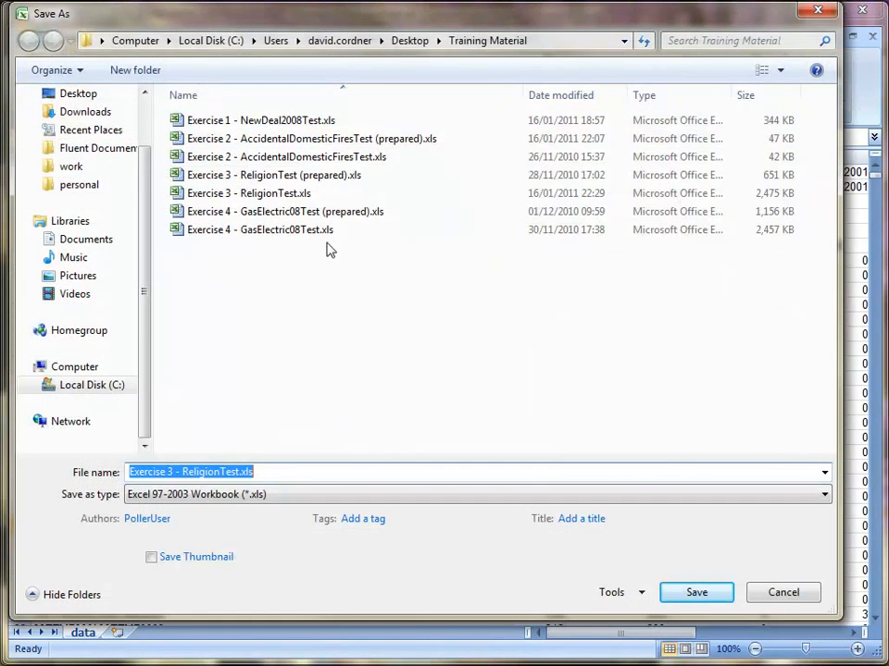
click(324, 178)
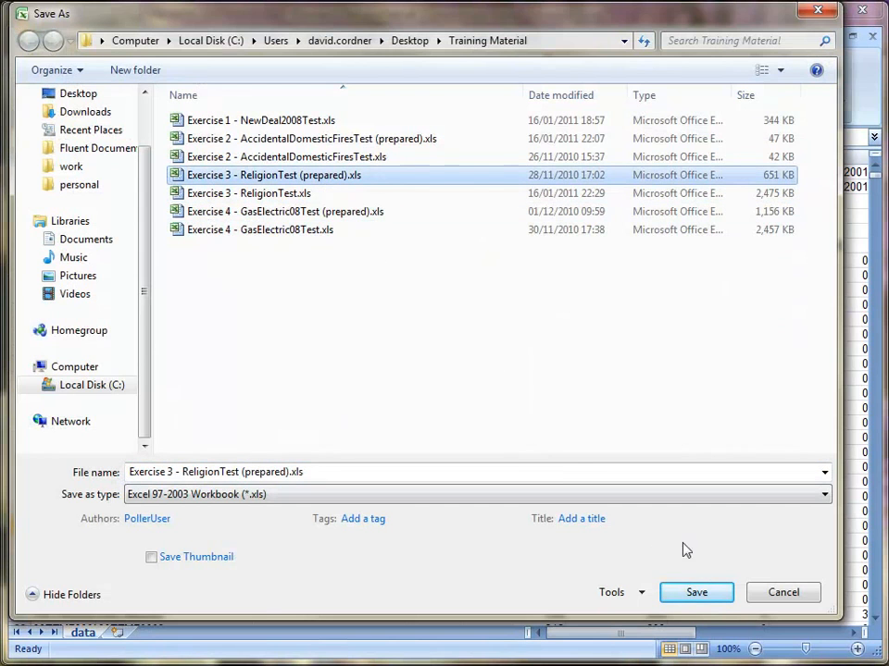
click(699, 594)
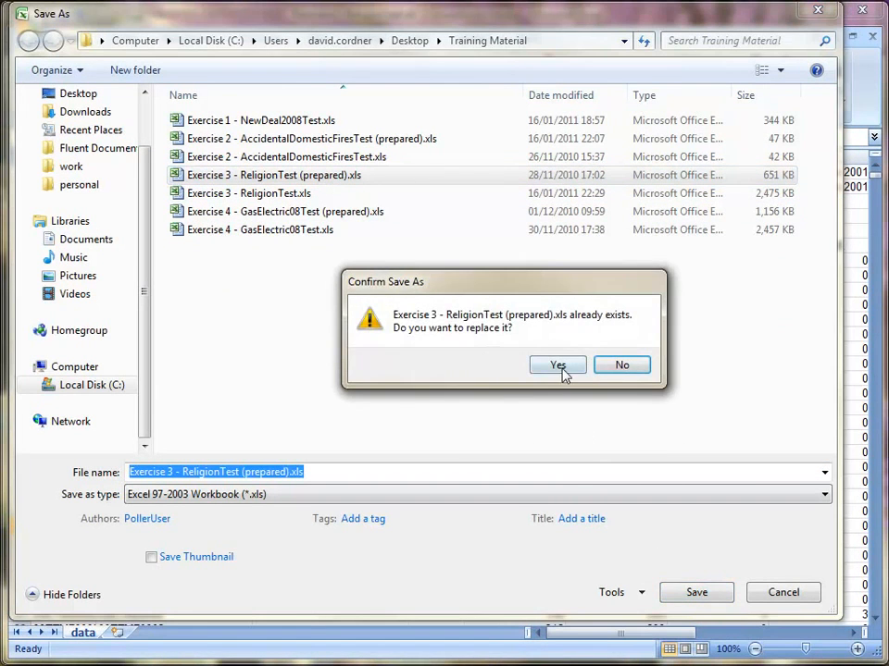
click(562, 367)
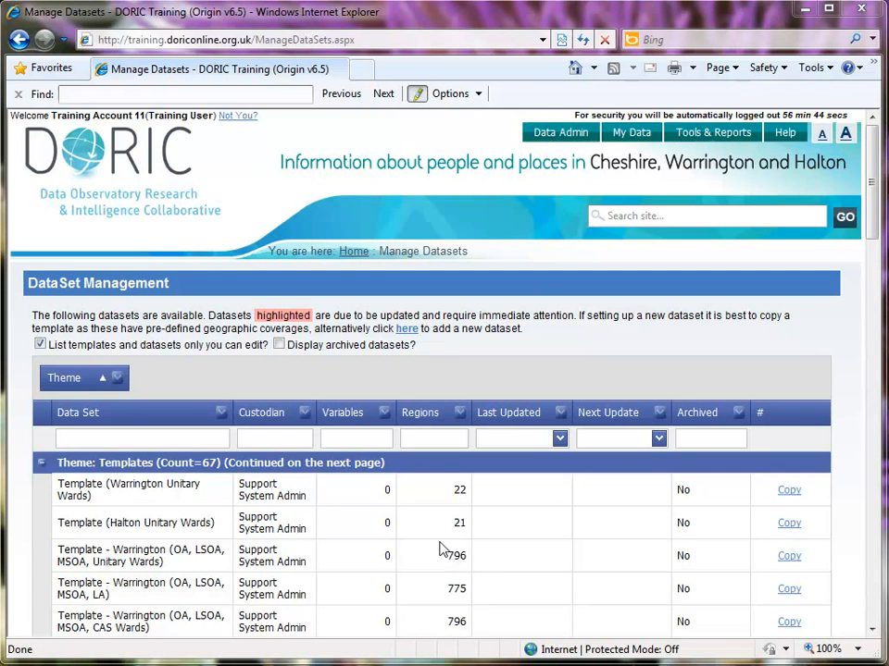
- On the DORIC Manage Datasets page in Internet Explorer, filter datasets by "%DORIC%" and select "Template - DORIC (OA, LSOA, MSOA, LA)"
click(189, 440)
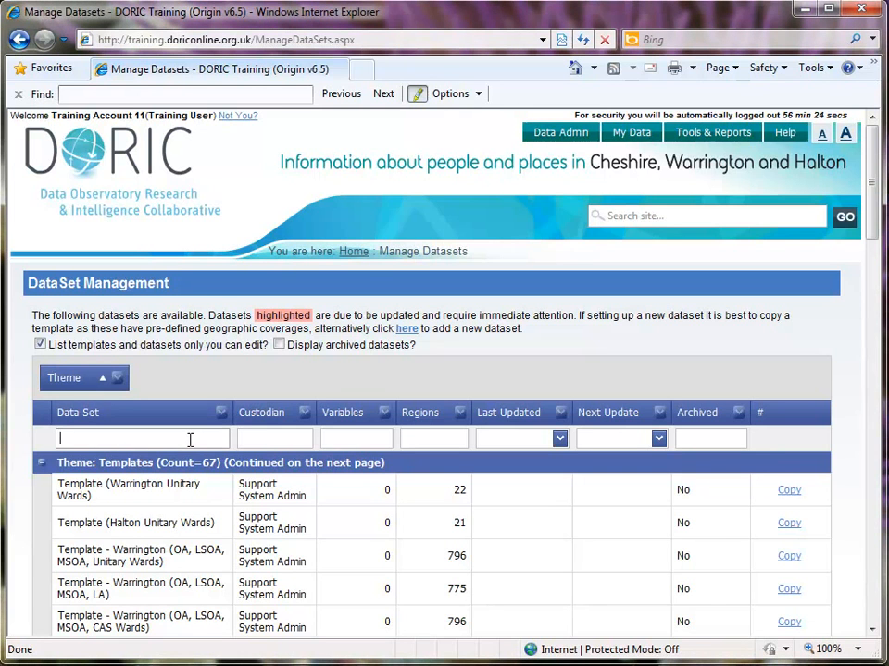
text(%DORIC%)
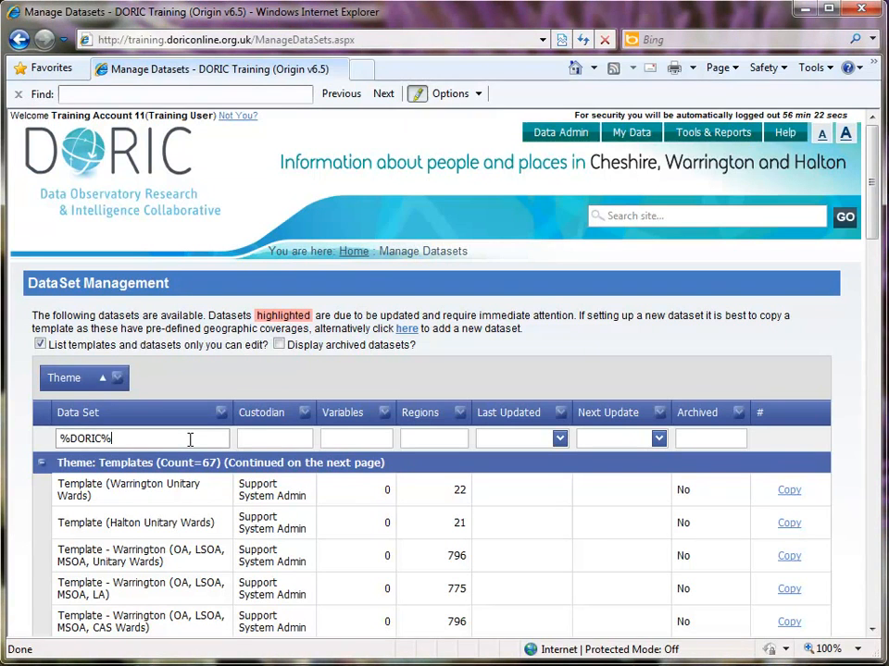
key(Return)
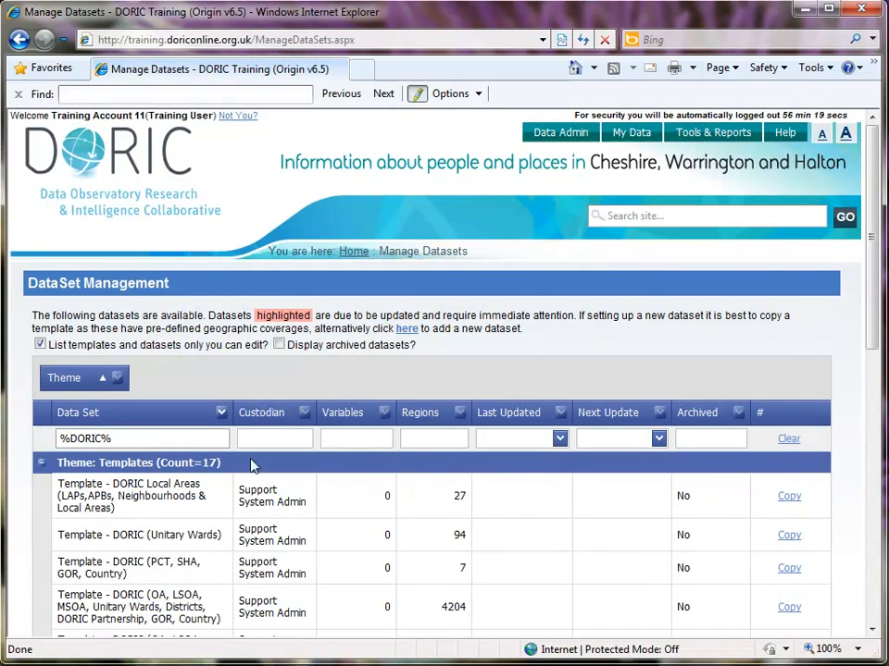
drag(867, 353, 861, 407)
click(133, 524)
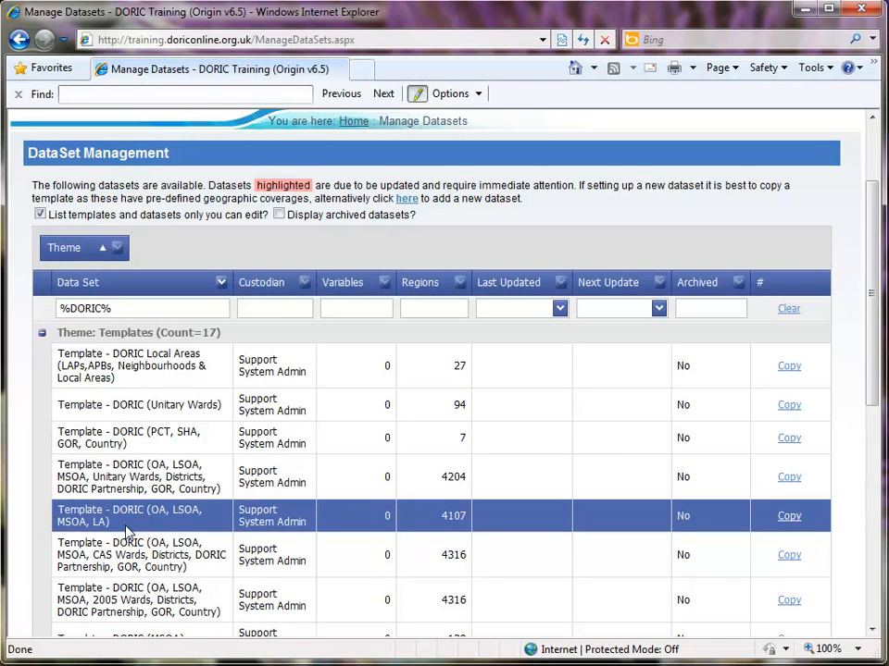
- Copy the template "Template - DORIC (OA, LSOA, MSOA, LA)" and name the new dataset "Religion (DC)"
click(784, 525)
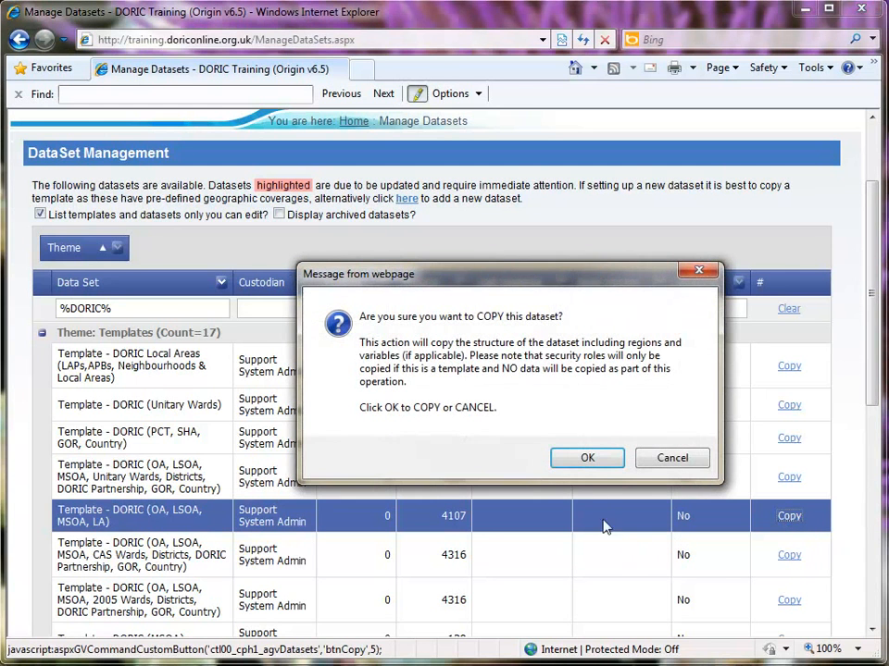
click(588, 460)
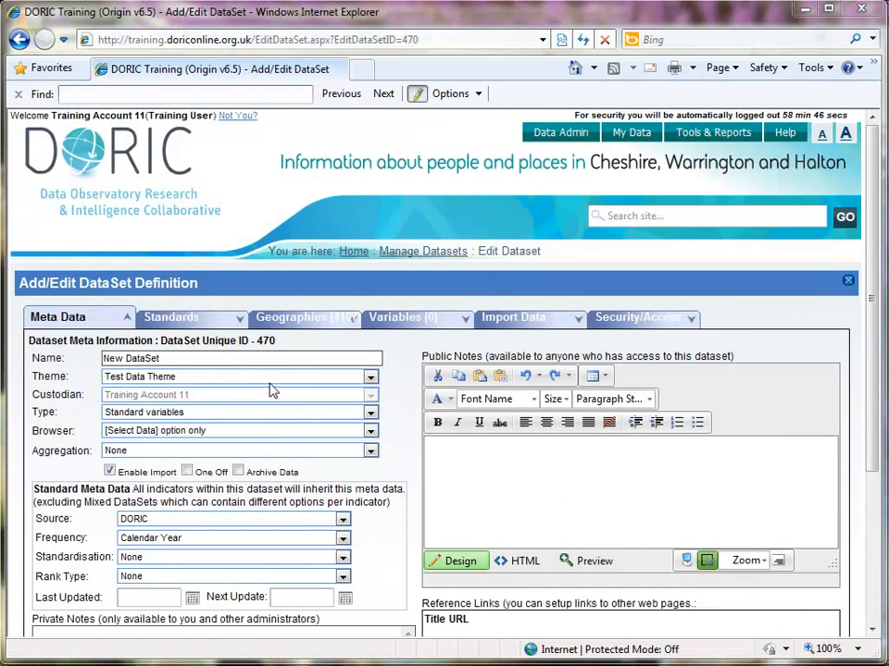
drag(215, 359, 52, 358)
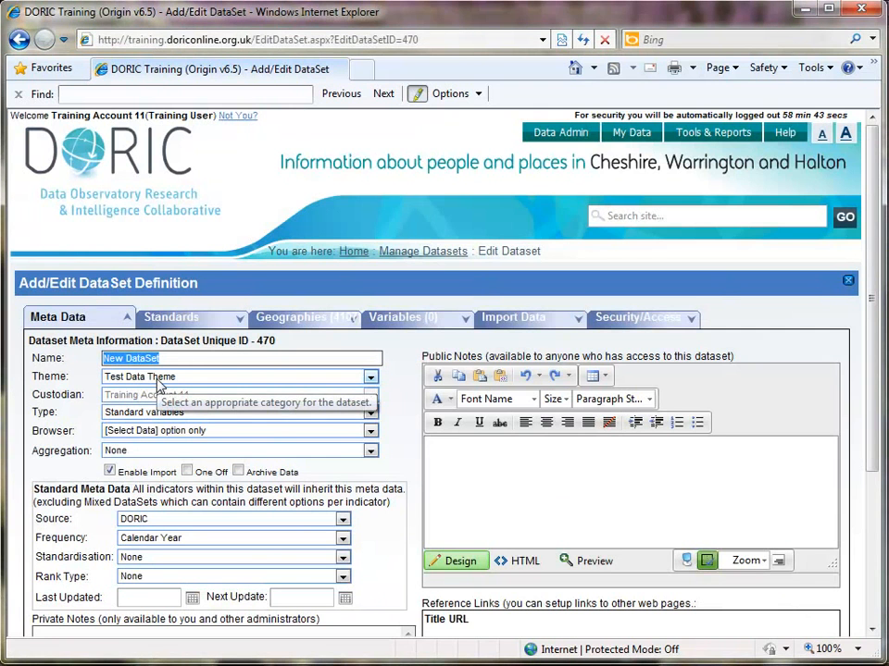
text(Religion (DC)
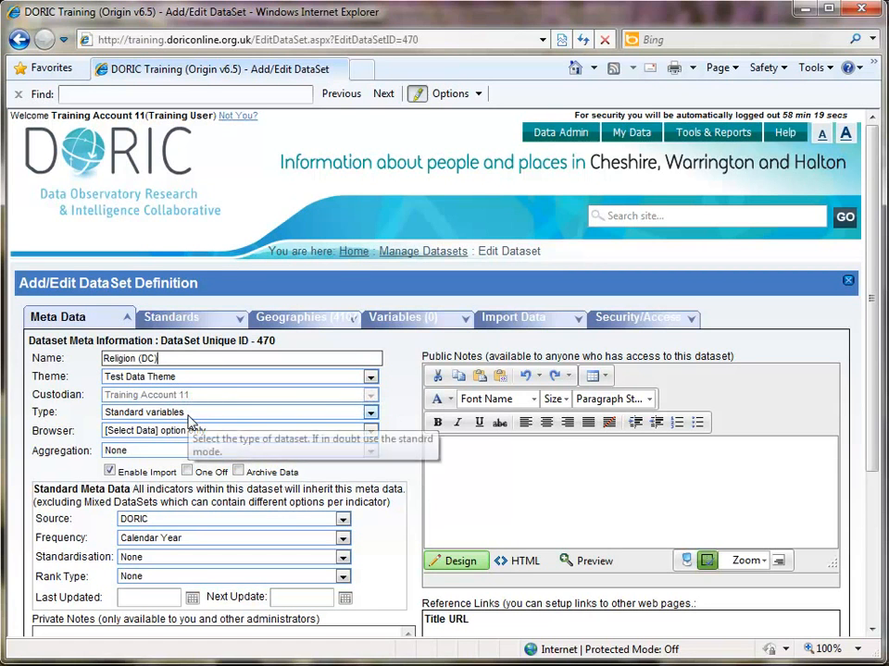
- Set the dataset's aggregation to From OA up, source to Office for National Statistics (ONS) and frequency to N/A - One off, and save
click(220, 451)
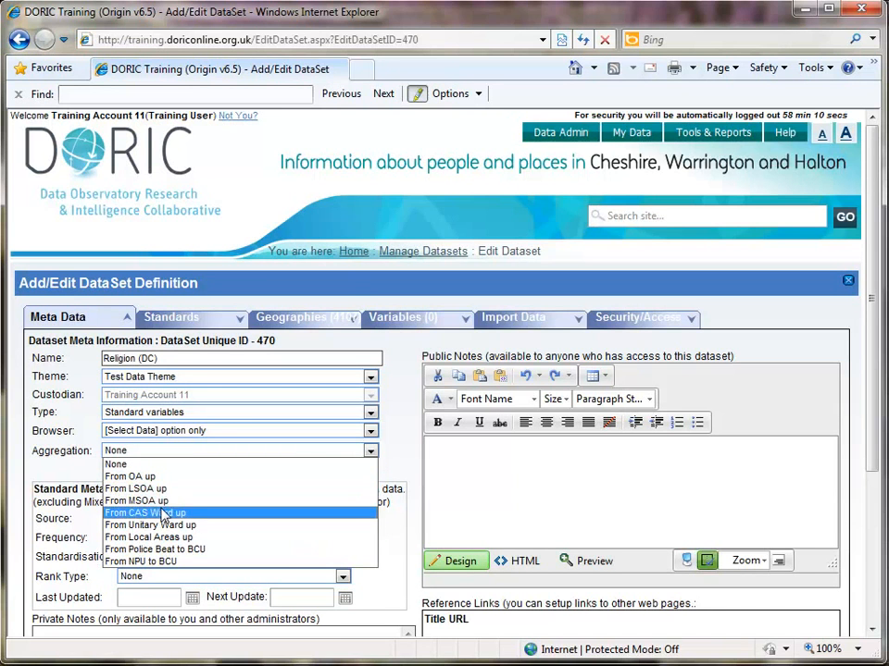
click(168, 477)
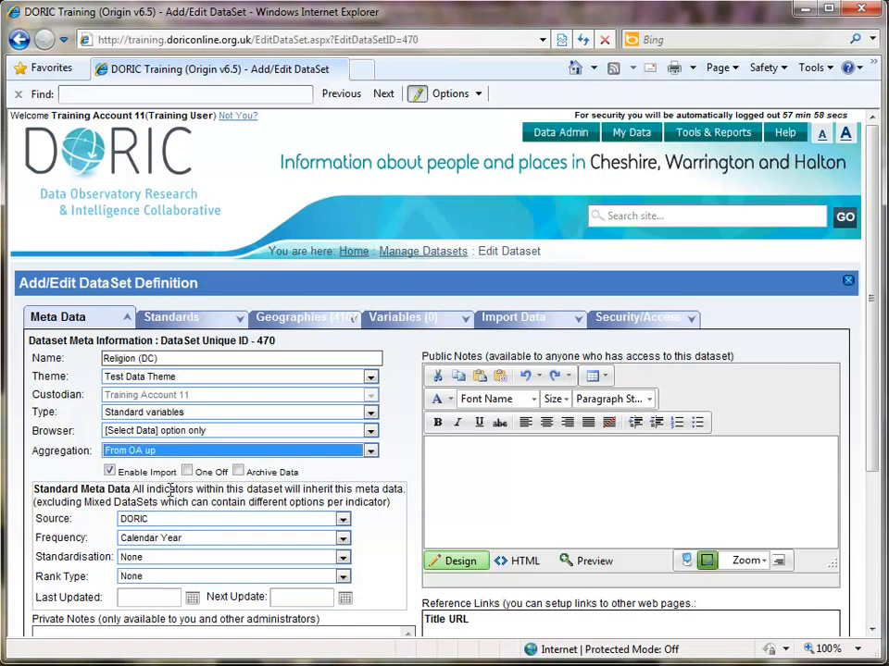
click(190, 519)
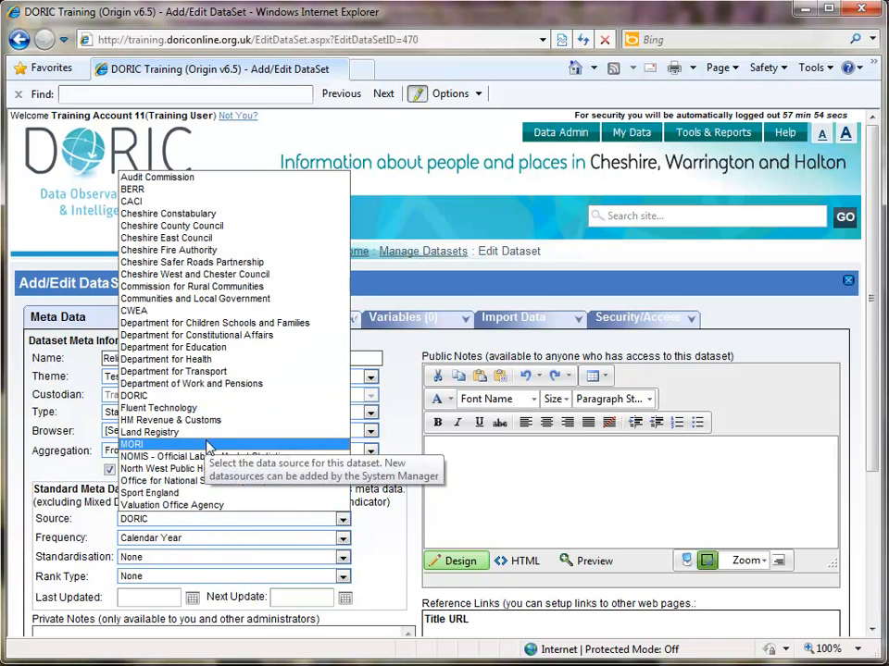
click(233, 481)
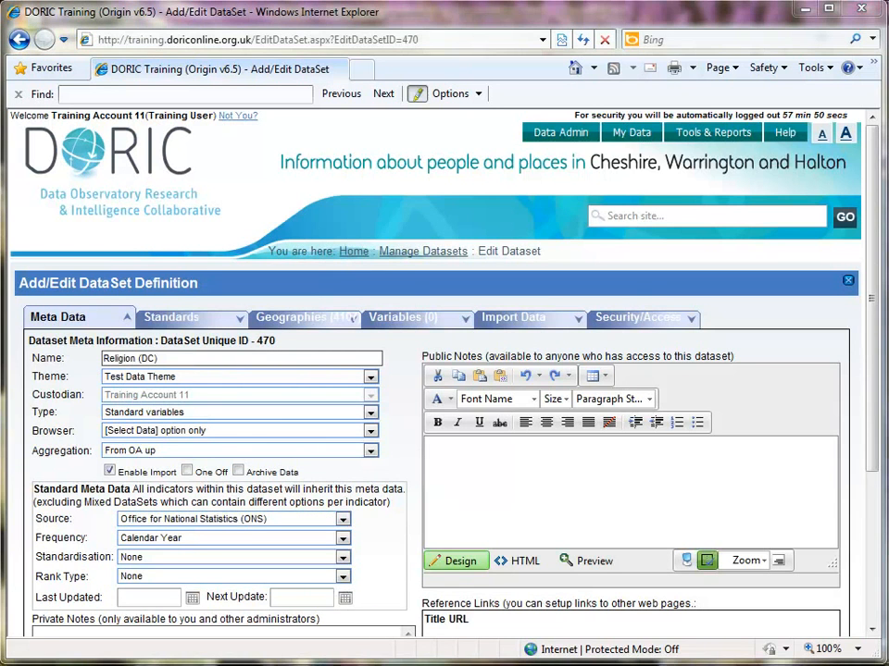
click(226, 538)
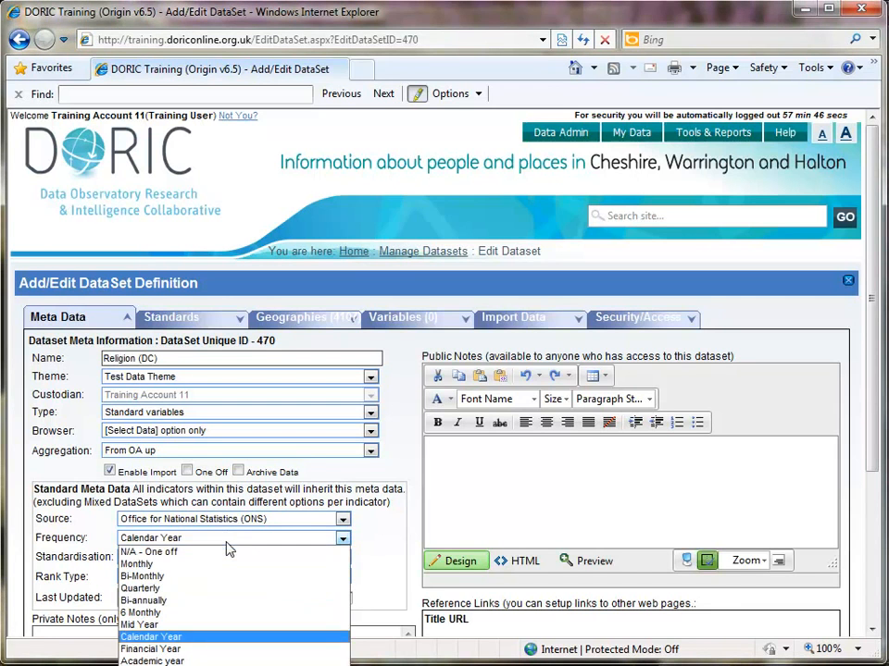
click(227, 551)
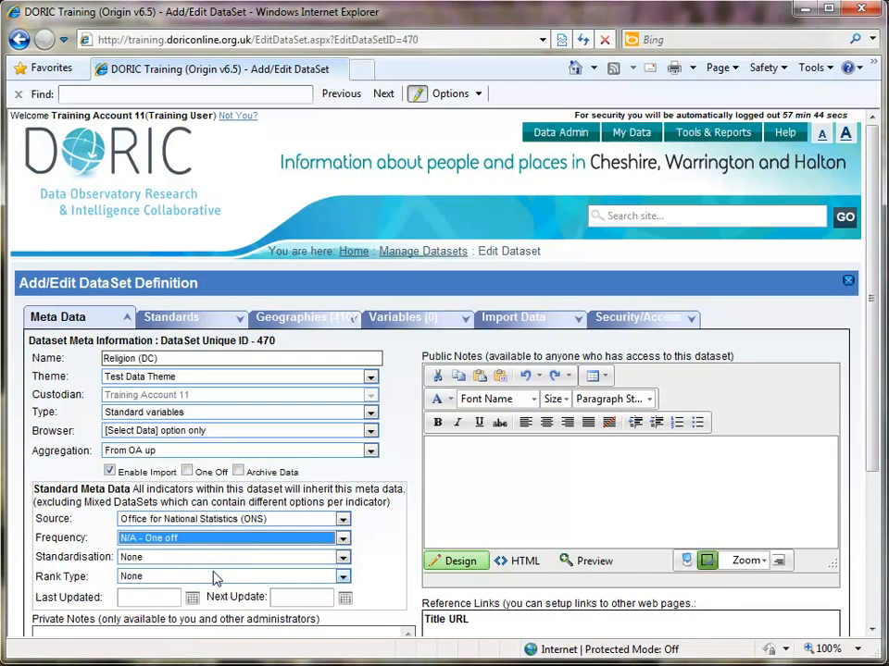
drag(874, 457, 862, 570)
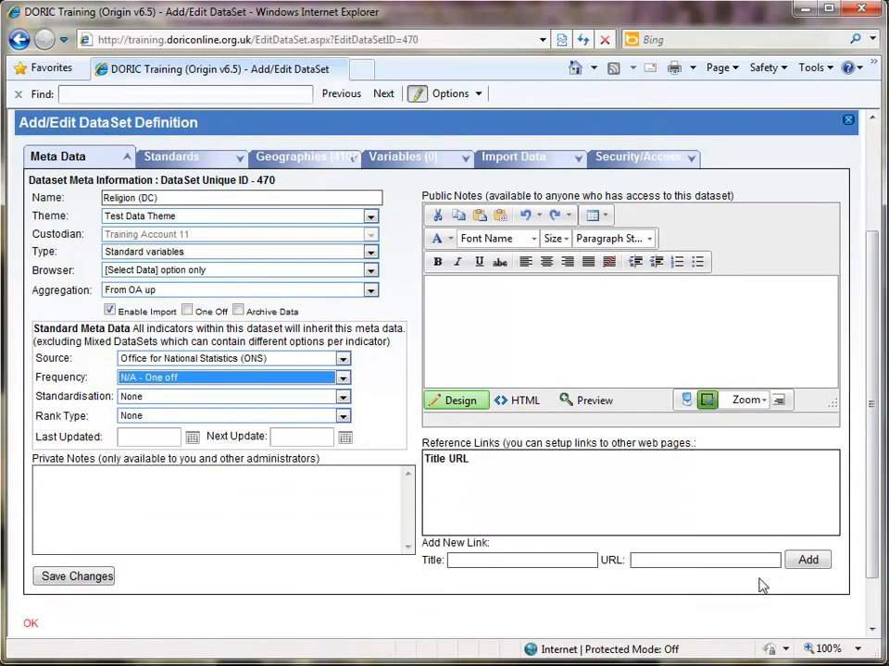
click(48, 577)
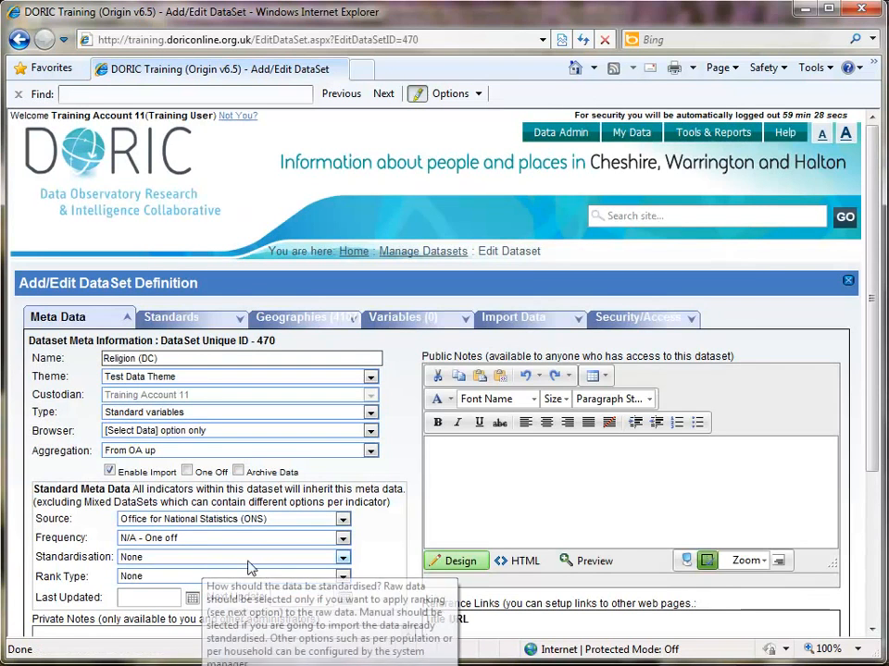
- Create a new variable named "Religion" in the dataset, with category People & Society, and save it
click(429, 326)
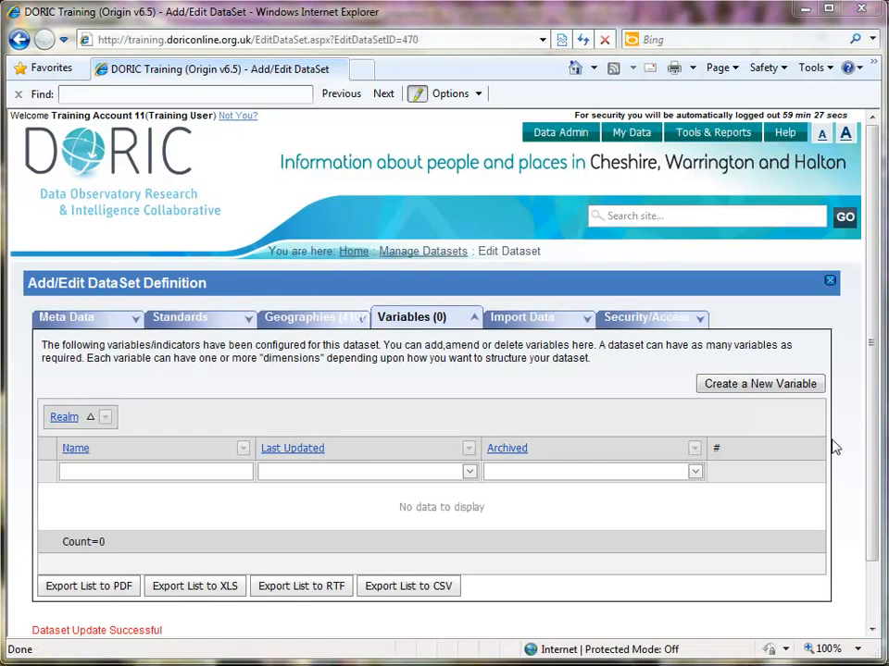
click(785, 387)
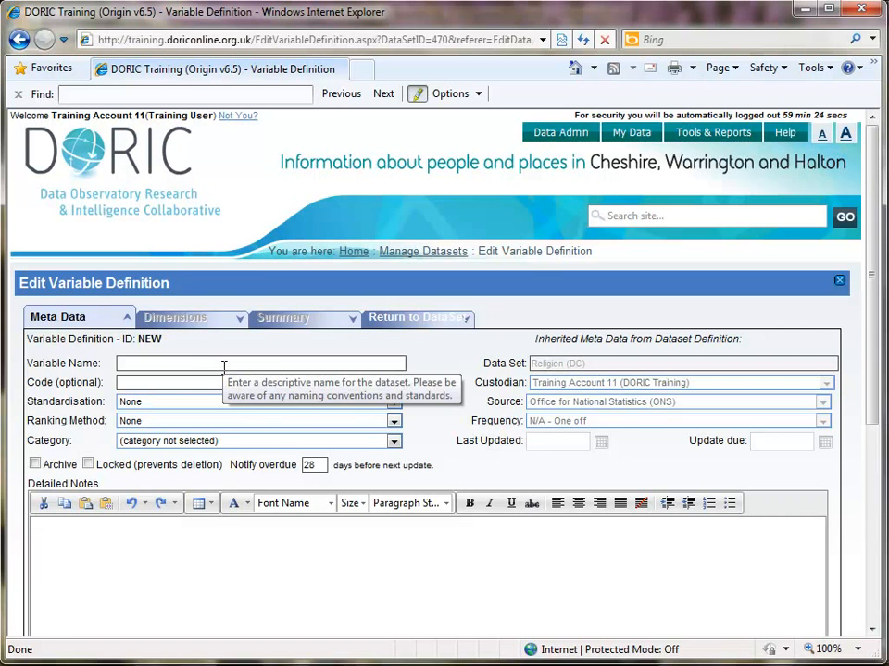
click(210, 367)
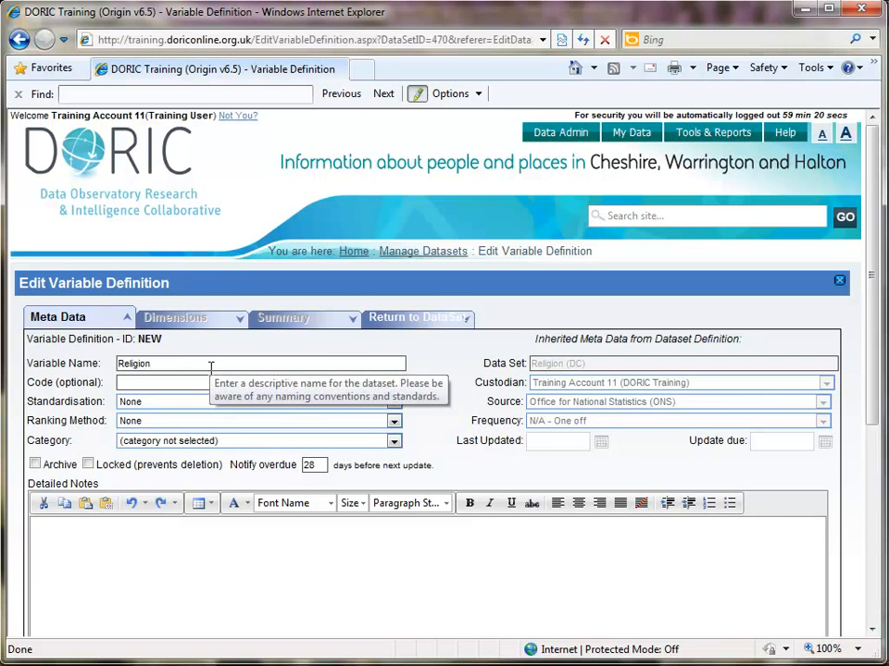
click(219, 442)
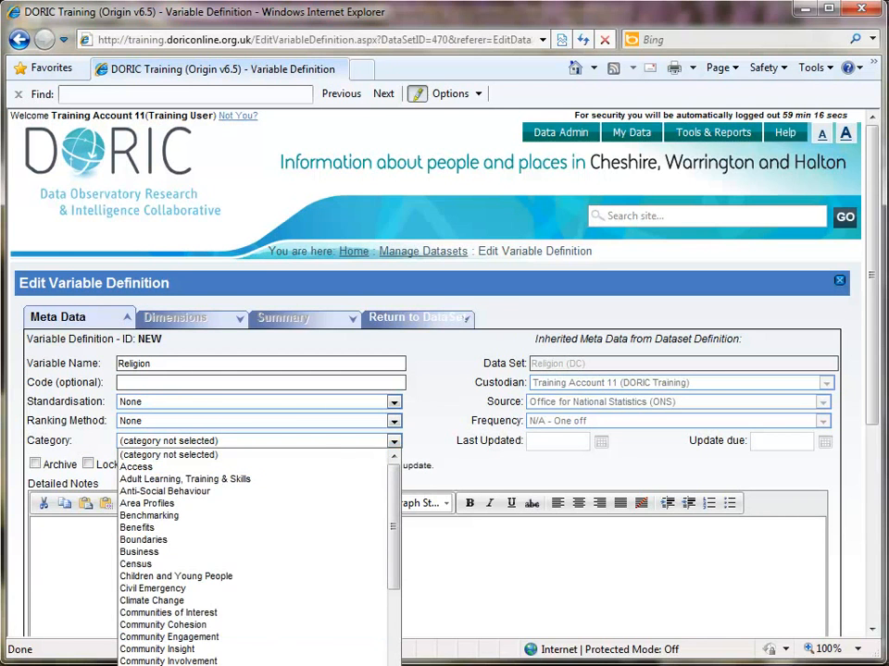
scroll(250, 648, down, 5)
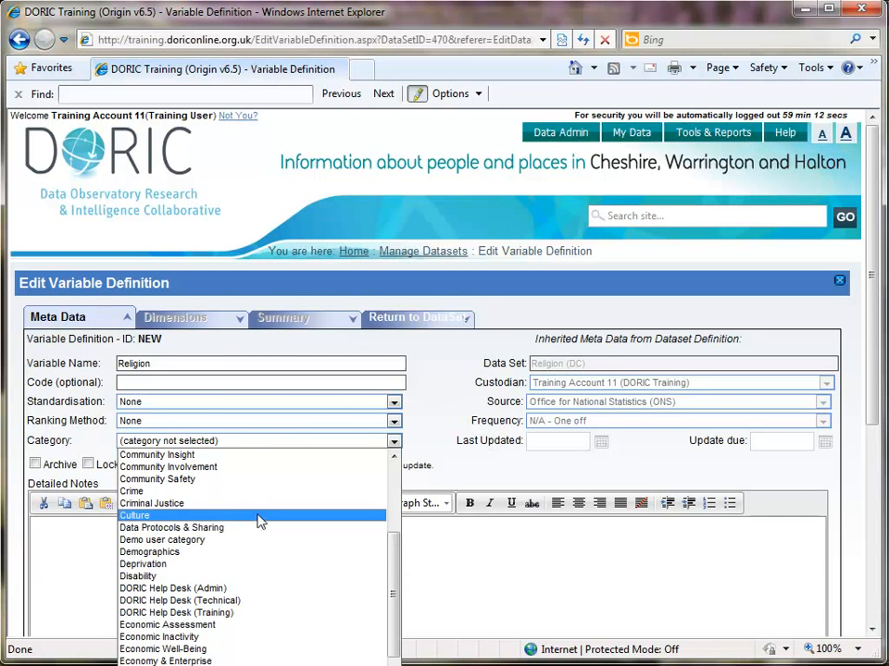
scroll(265, 555, down, 11)
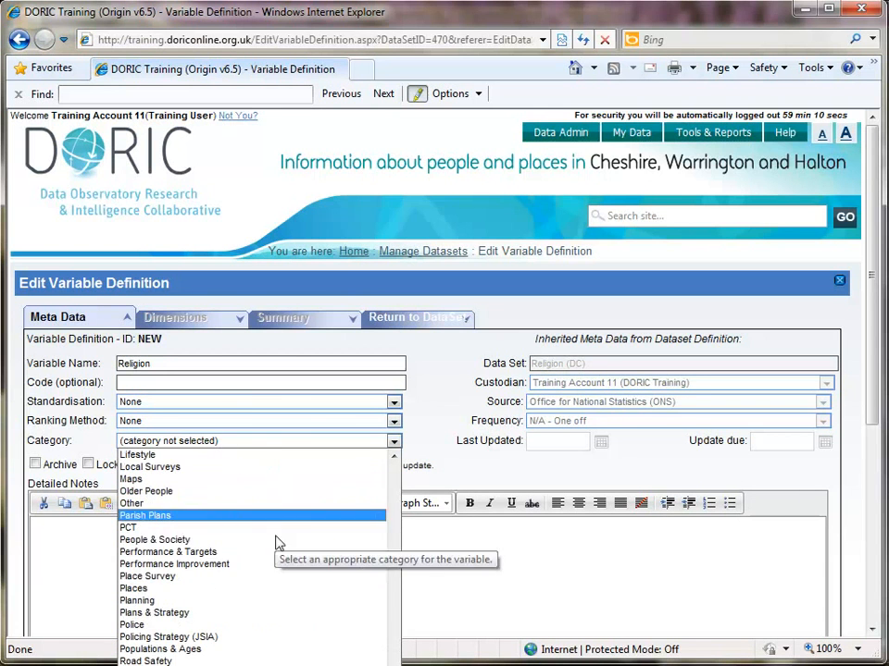
click(250, 539)
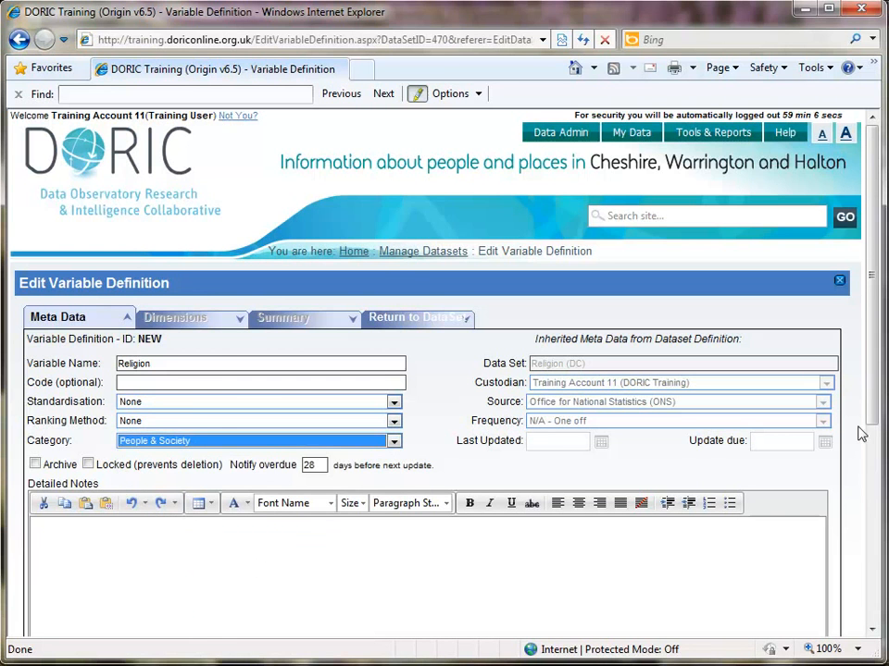
scroll(857, 508, down, 3)
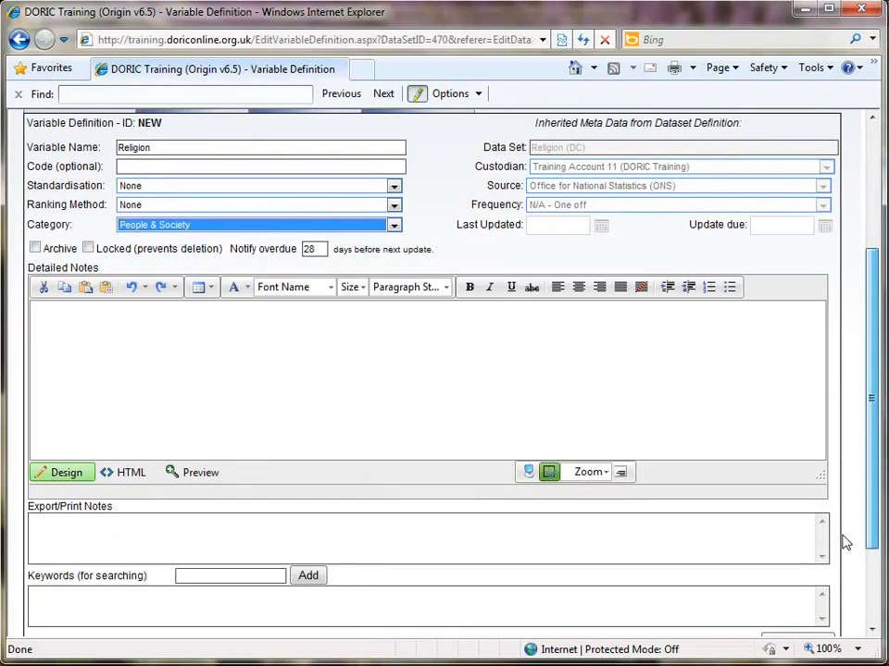
scroll(844, 544, down, 2)
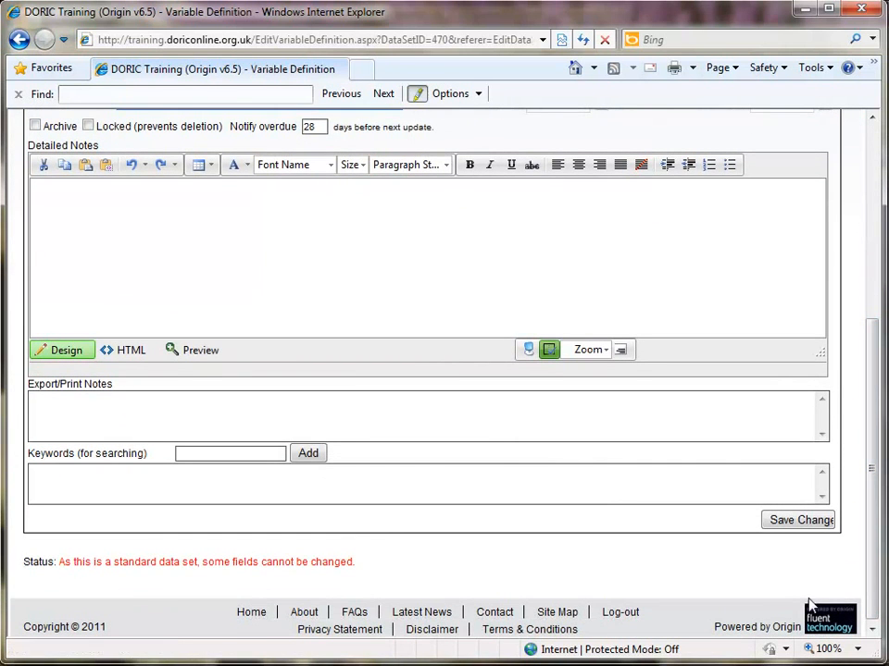
click(794, 523)
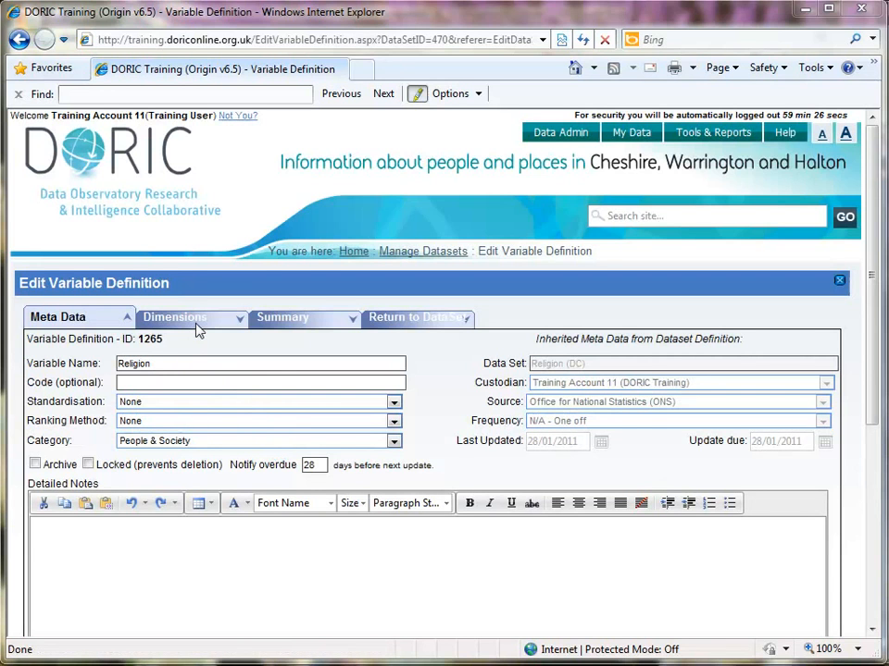
- Open the Religion variable's dimensions, and examine the heading and measure rows of the data sheet in Excel
click(196, 324)
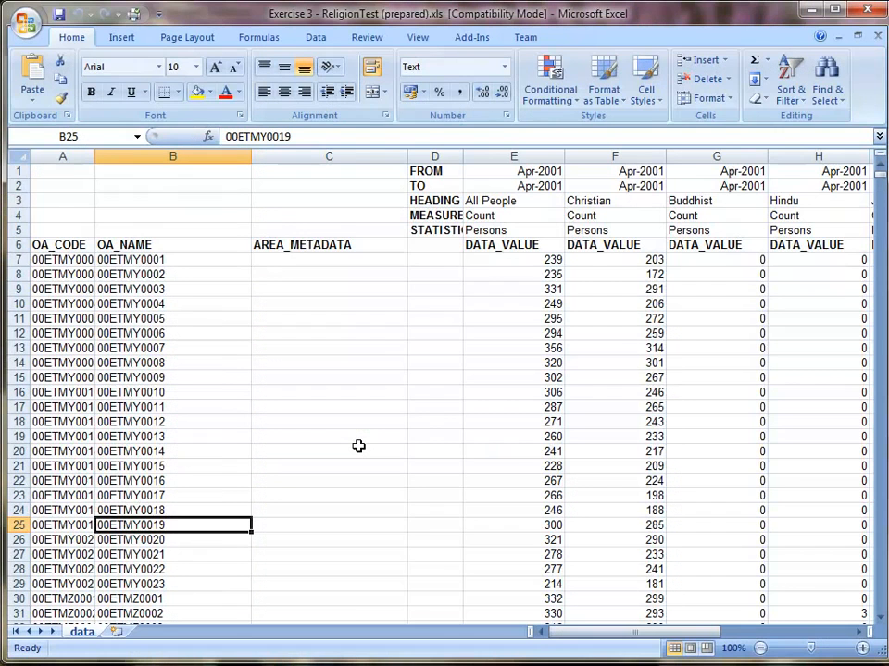
drag(572, 635, 611, 638)
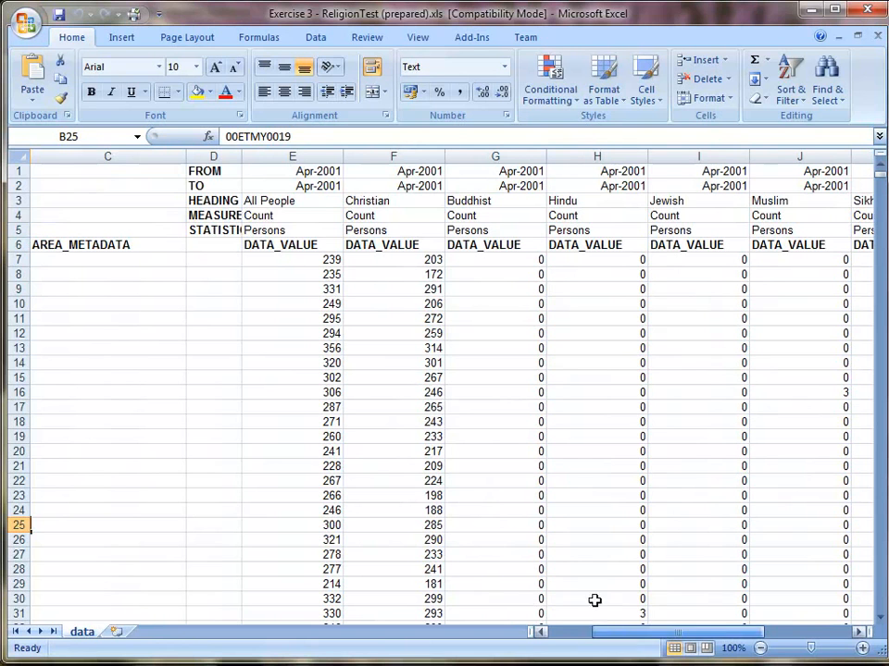
click(322, 216)
click(371, 215)
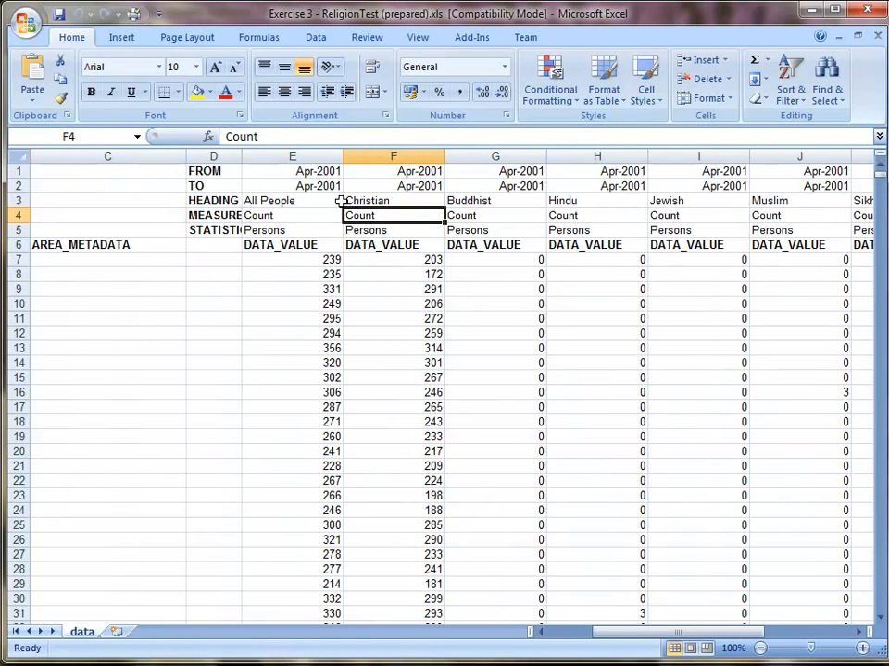
click(306, 188)
click(299, 202)
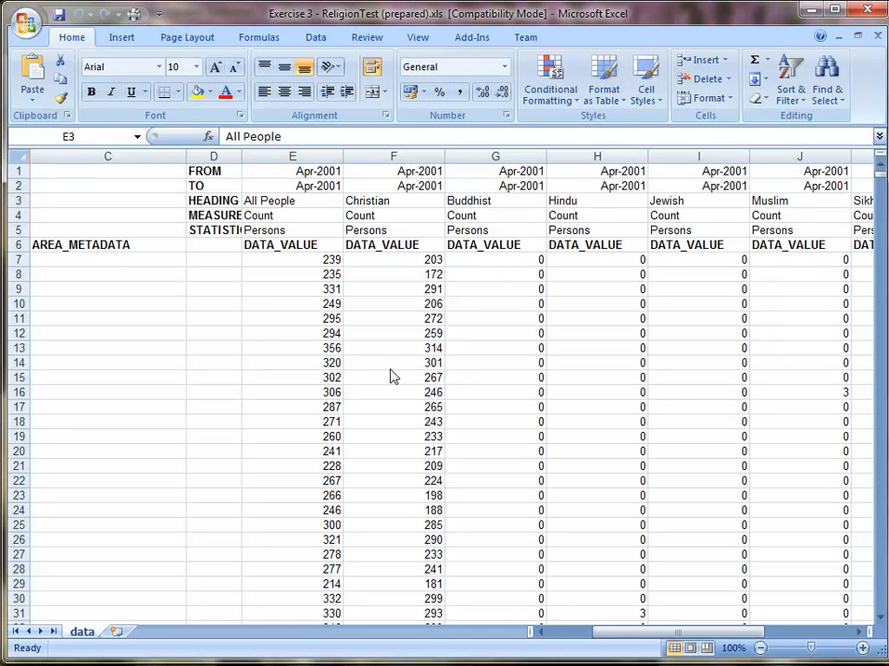
- Back in Internet Explorer, add a dimension named "All People" to the variable, copying the name from cell E3 of the Excel sheet
key(alt+Tab)
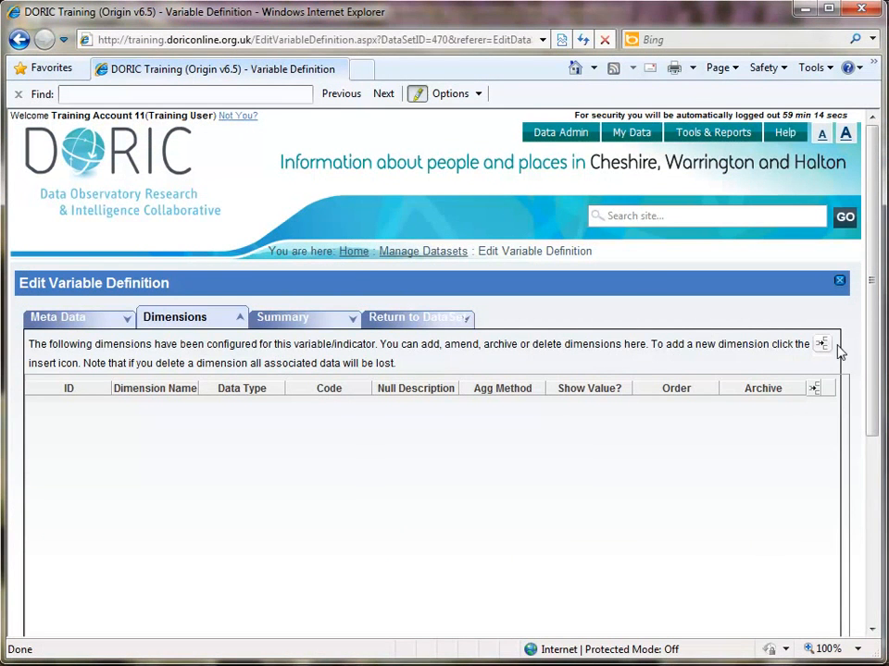
click(813, 388)
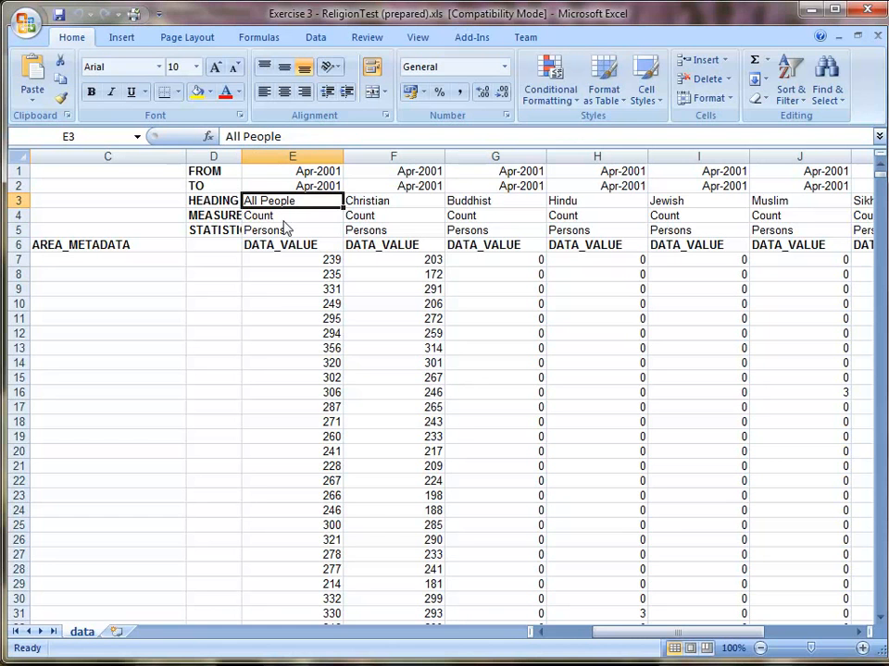
click(281, 136)
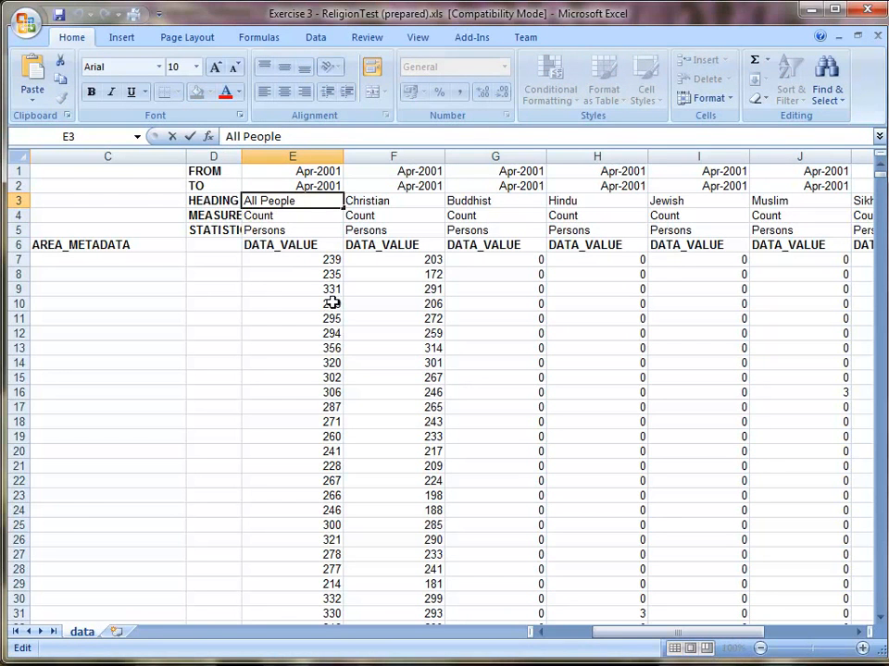
drag(226, 136, 280, 136)
key(ctrl+c)
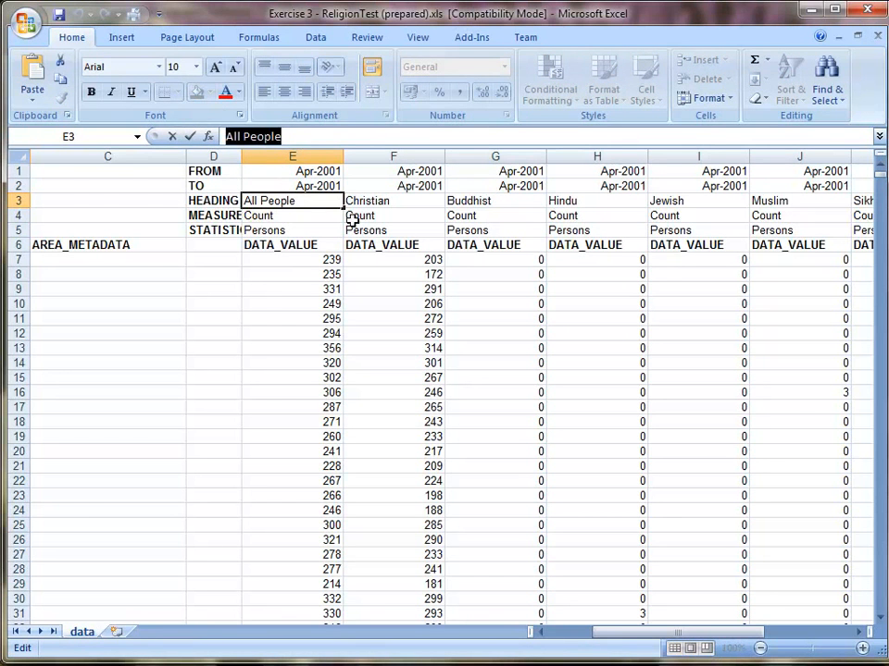
key(alt+Tab)
key(ctrl+v)
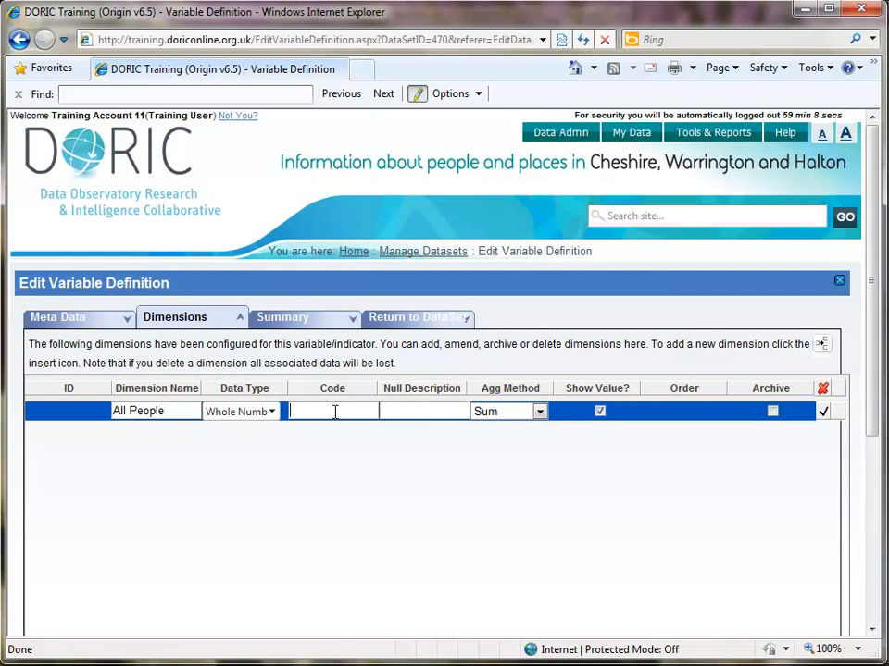
- Check the All People column letter in Excel, and give the dimension the code "e" and the aggregation method Sum
key(alt+Tab)
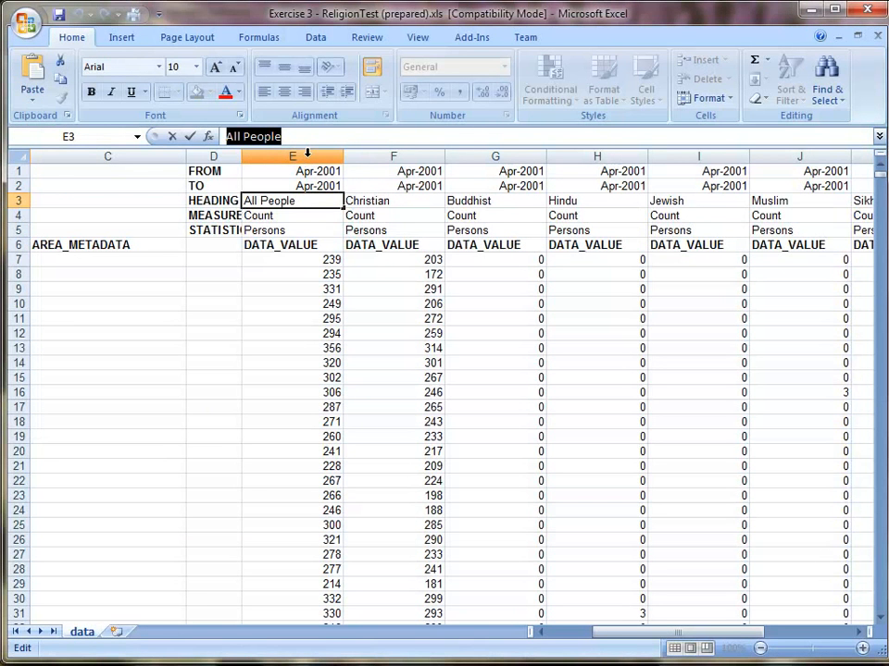
key(alt+Tab)
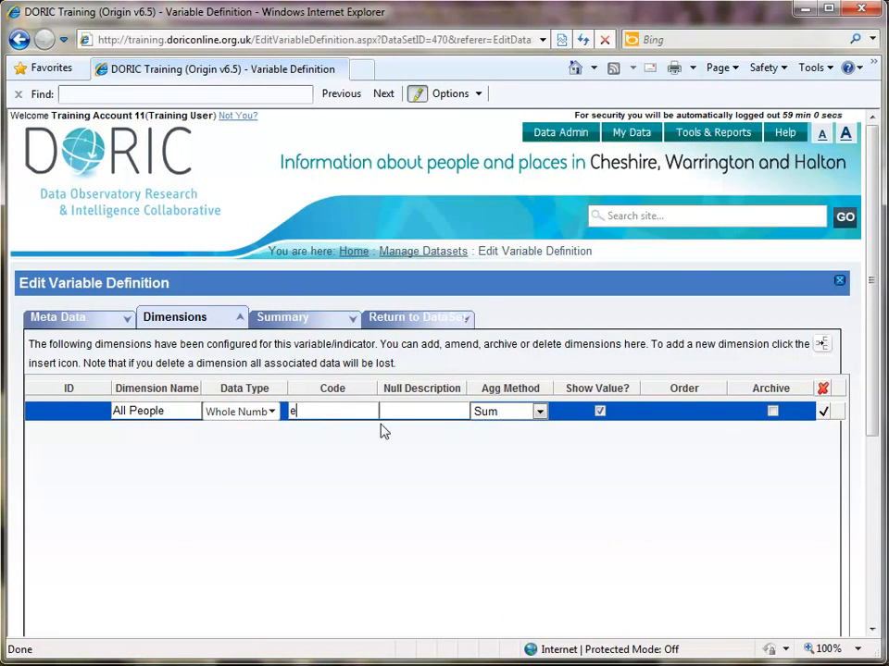
click(525, 418)
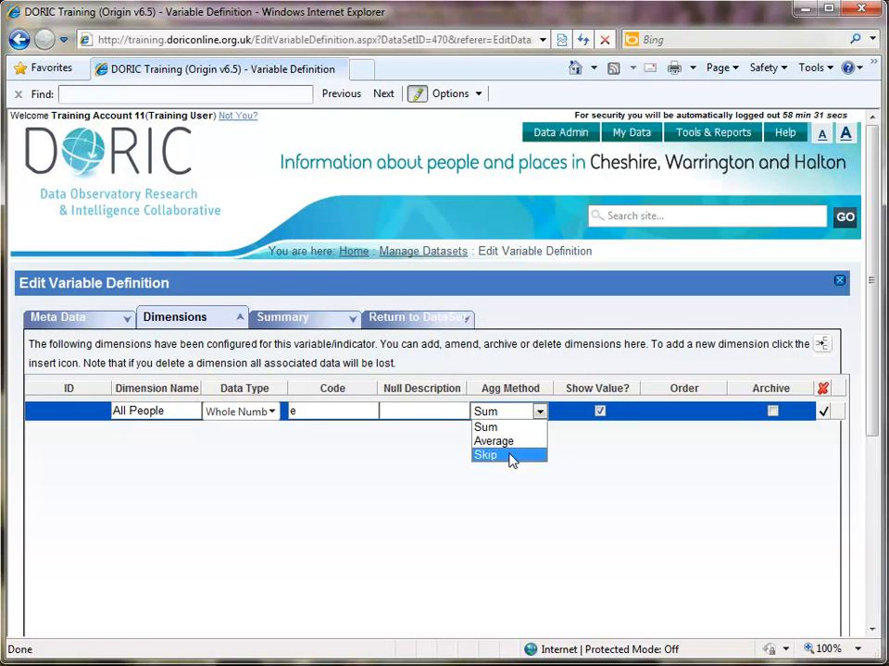
click(500, 433)
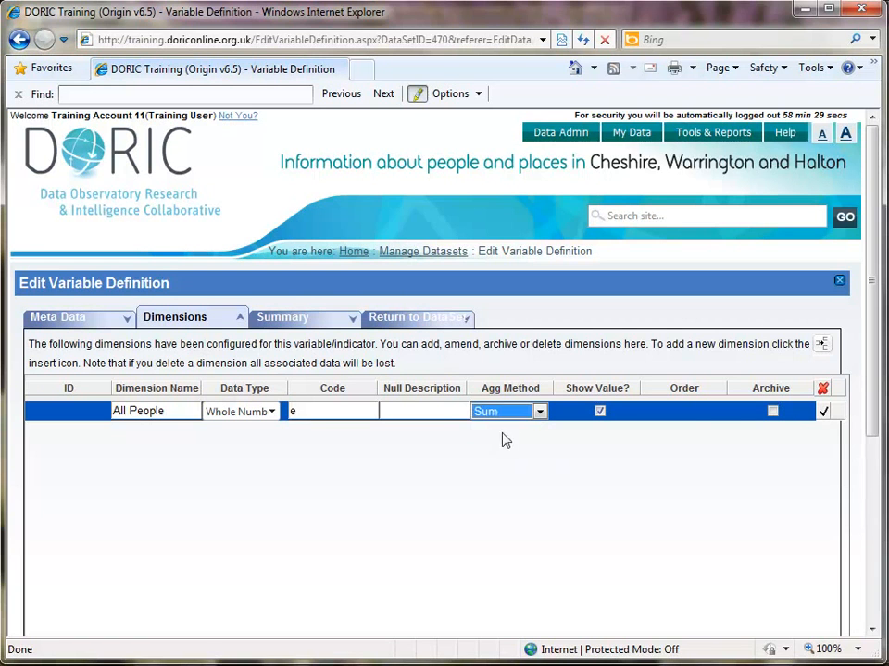
- Save the All People dimension and add a Christian dimension with code "f", copying its name from cell F3 of the Excel sheet
click(823, 413)
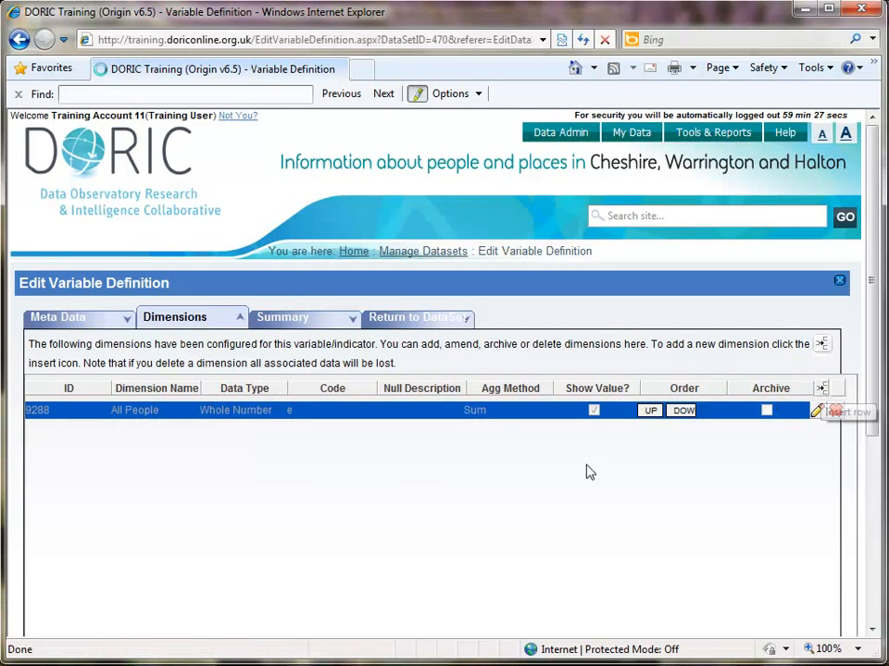
key(alt+Tab)
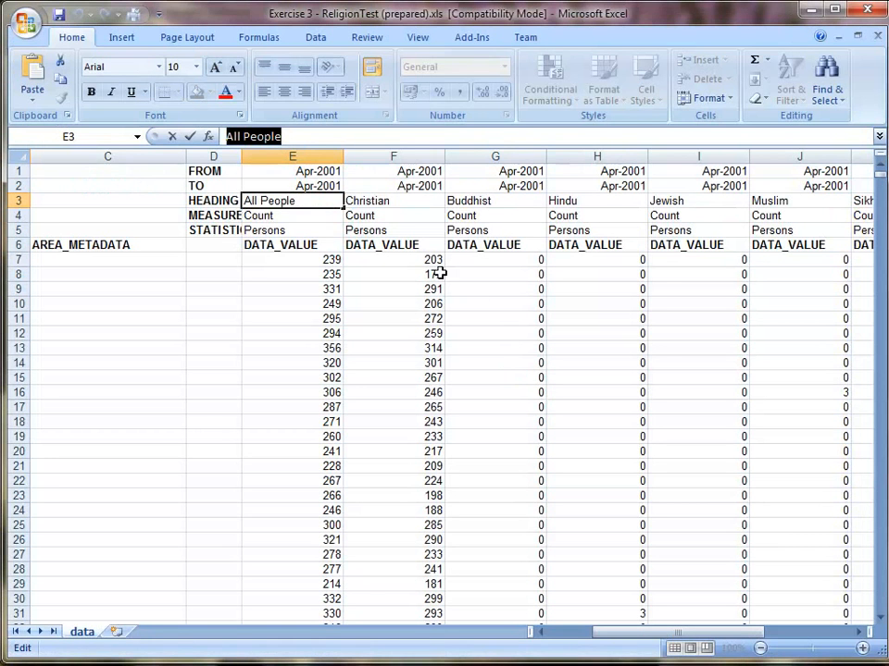
click(391, 200)
key(ctrl+c)
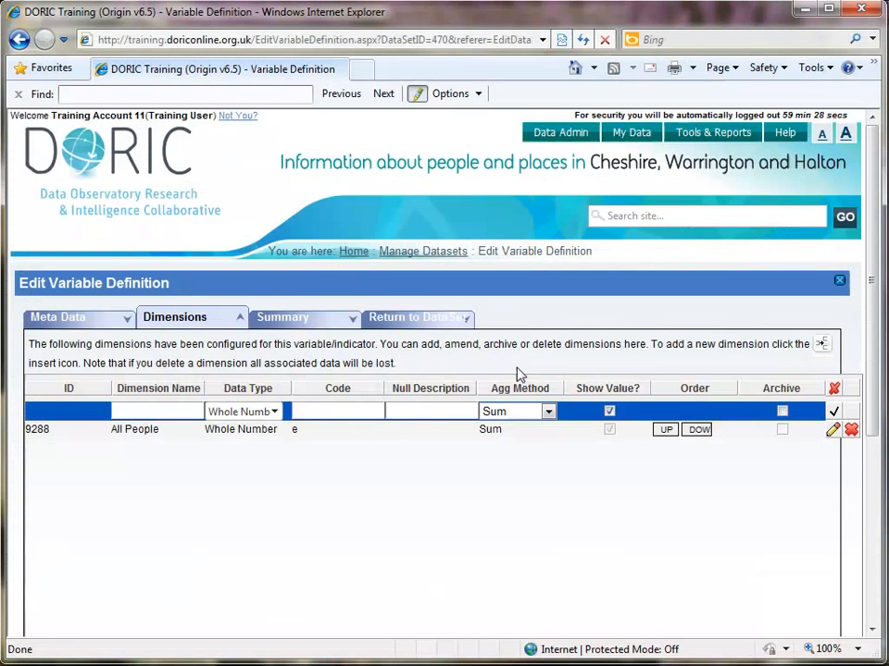
key(alt+Tab)
click(188, 412)
key(ctrl+v)
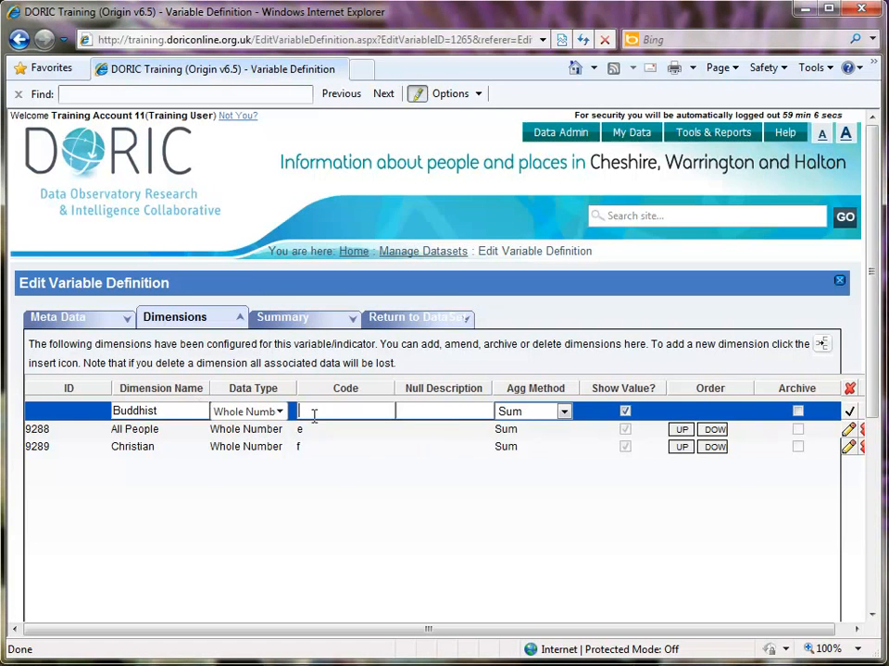
- Give the Buddhist dimension the code "g", save it, and return to the dataset definition
text(g)
click(850, 412)
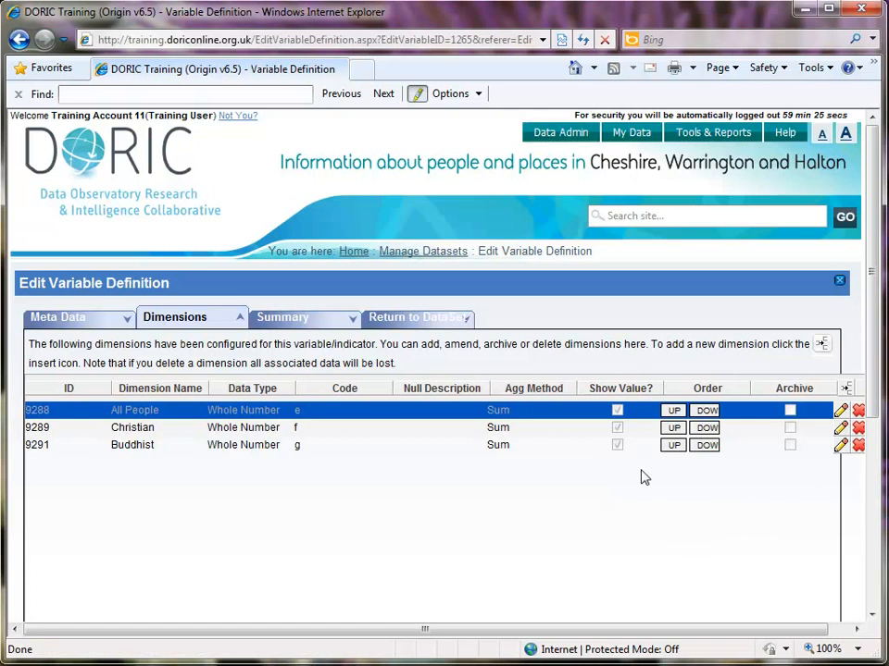
click(427, 320)
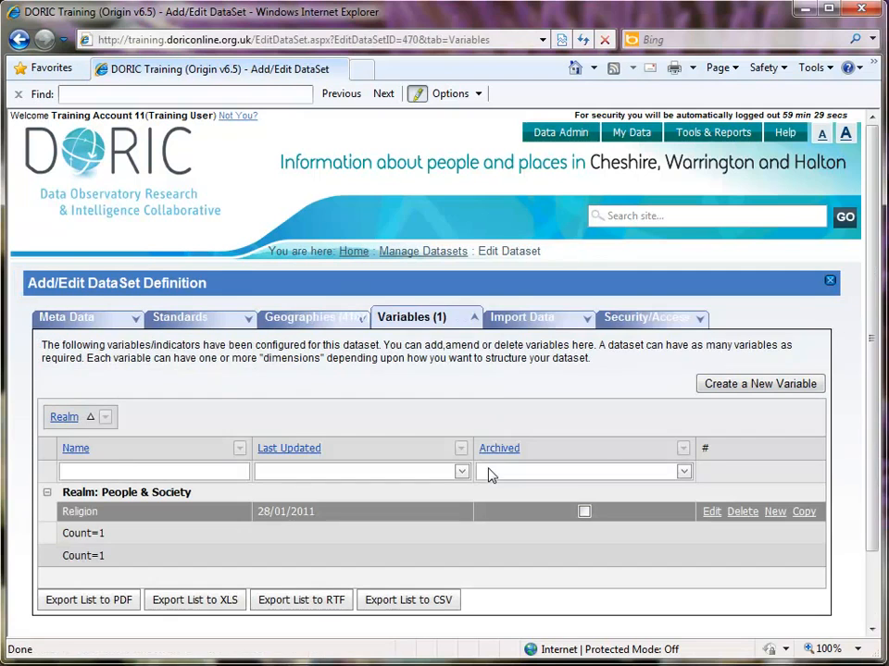
- Open the dataset's data import configuration, and check in Excel which row the data starts in and which column holds the area codes
click(520, 319)
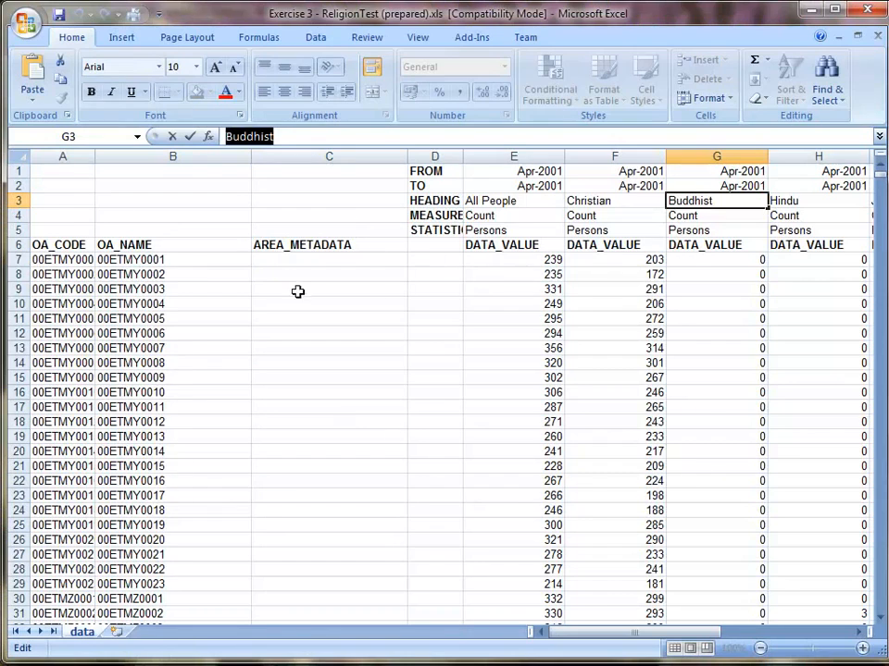
click(530, 269)
click(535, 245)
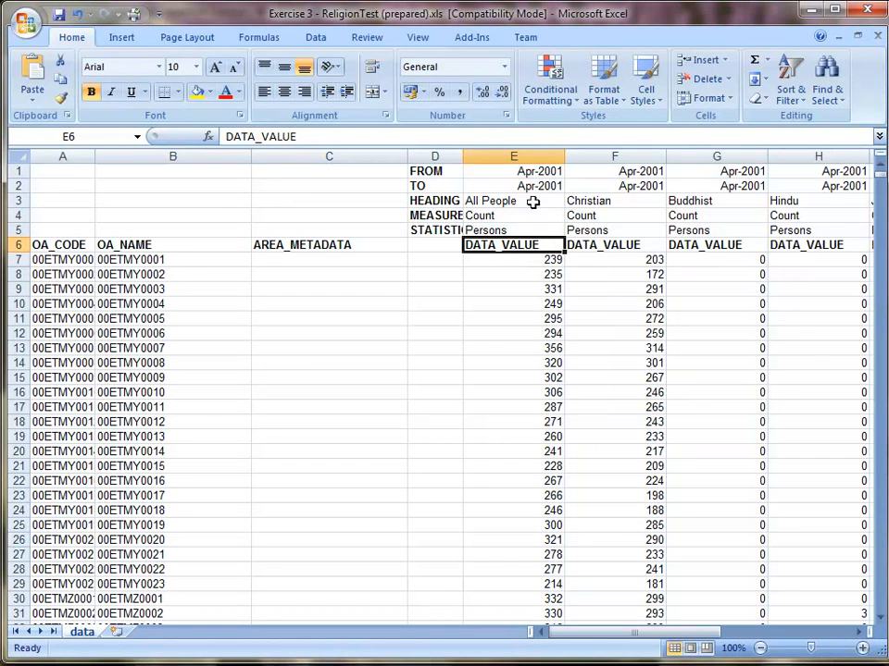
click(14, 259)
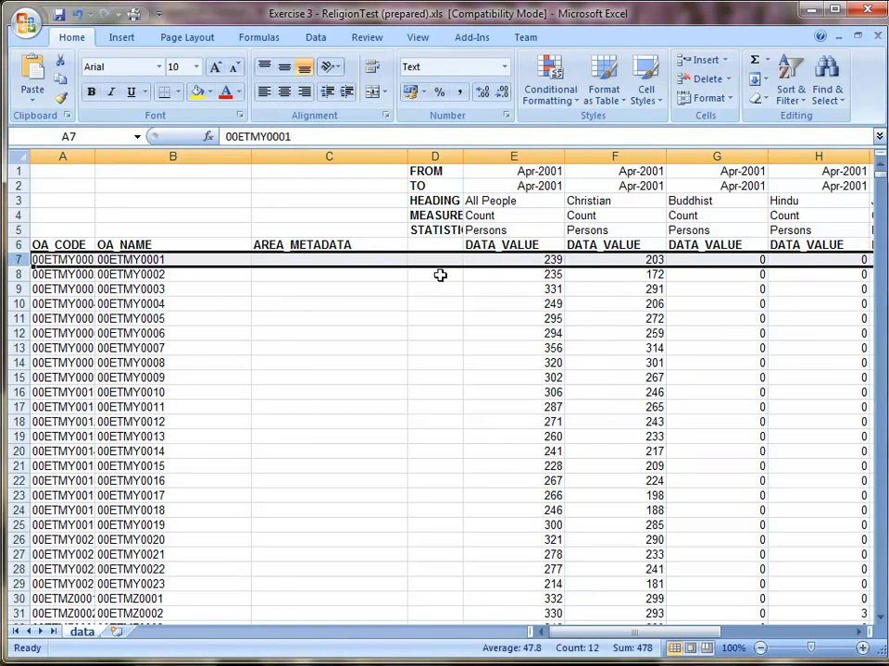
click(63, 156)
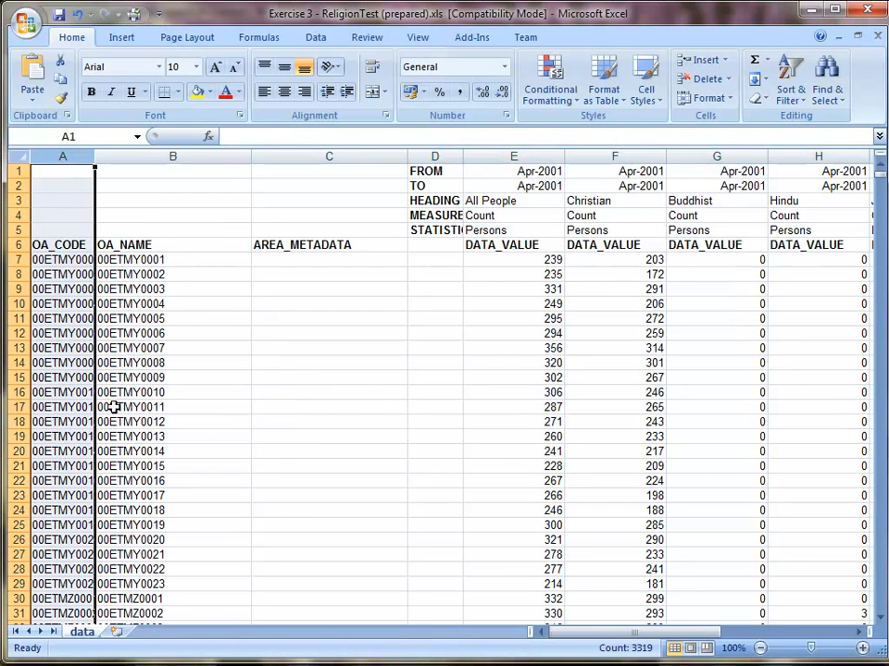
- Back in Internet Explorer, set the import data to start in row 7 with regions defined in column A, and save the changes
key(alt+Tab)
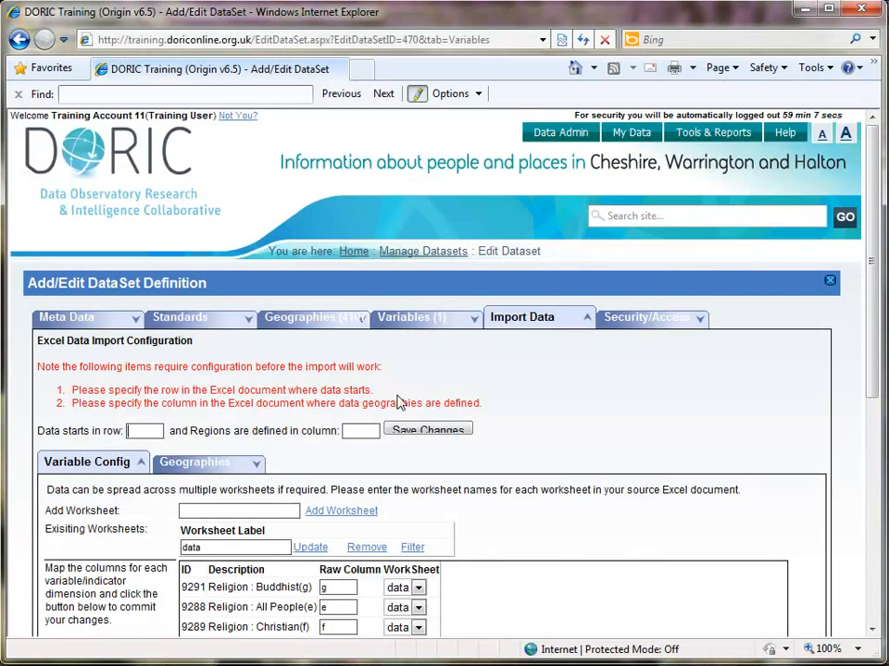
text(7)
click(358, 431)
text(A)
click(435, 431)
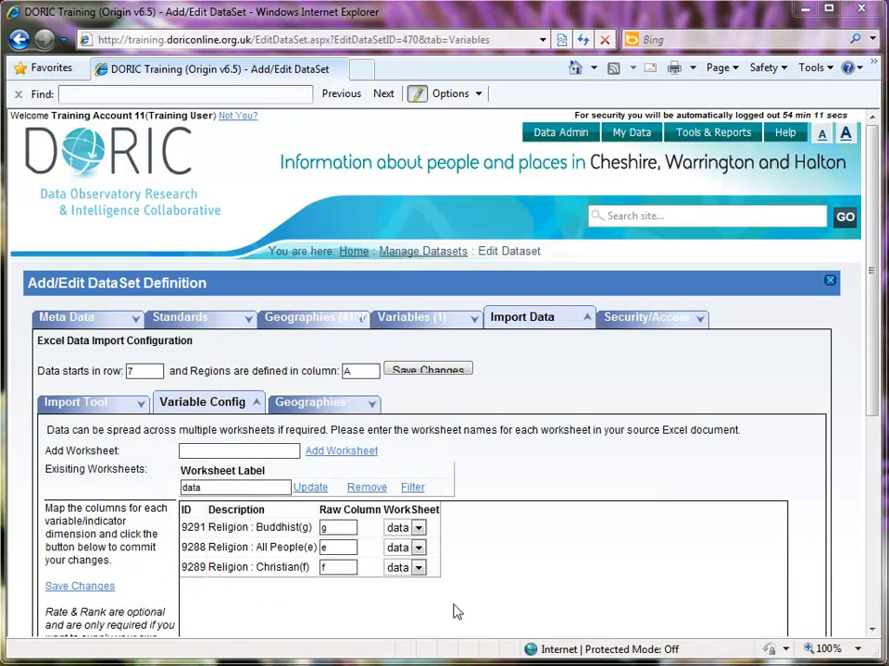
- Check the raw column letters mapped to the Religion dimensions, and open the import tool
click(332, 530)
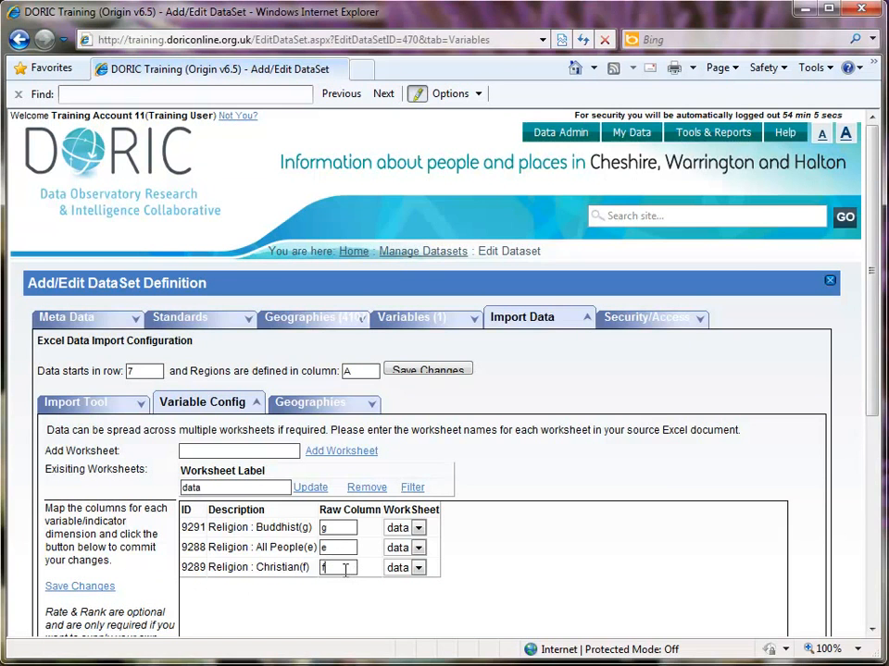
click(345, 570)
click(113, 407)
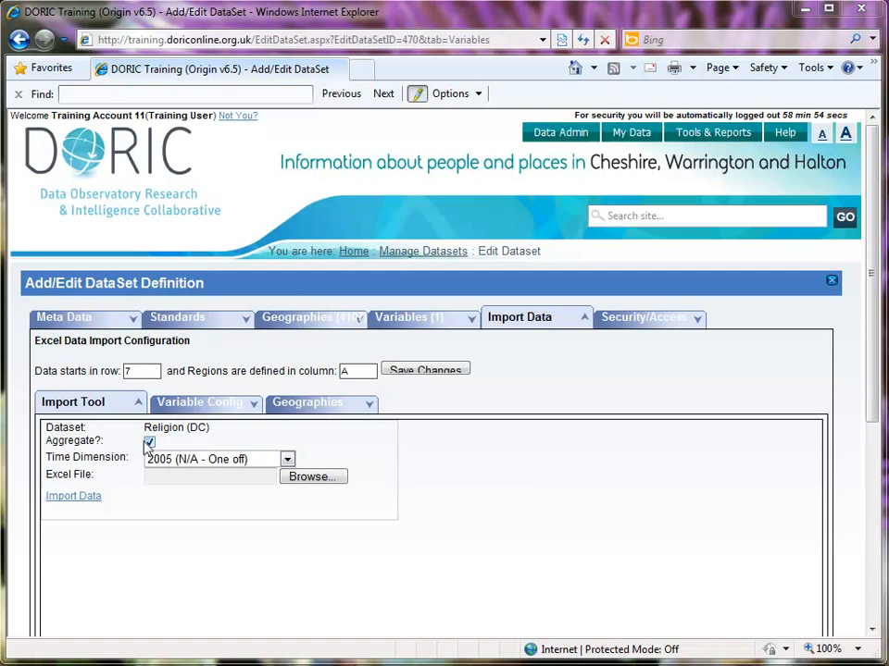
- Import the file "Exercise 3 - ReligionTest (prepared).xls" with the time dimension 2001 (N/A - One off), and check the number of inserts
click(206, 463)
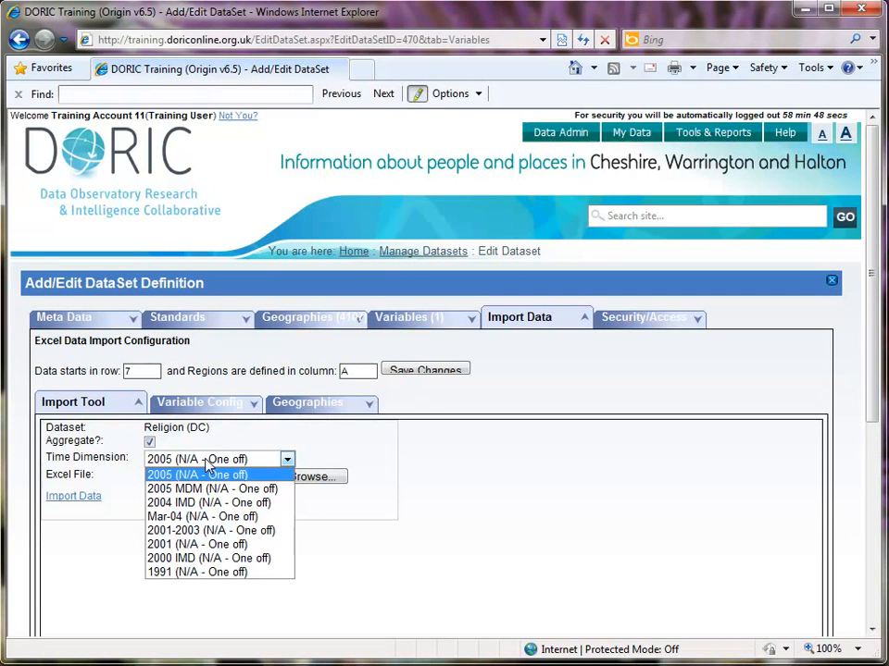
click(248, 548)
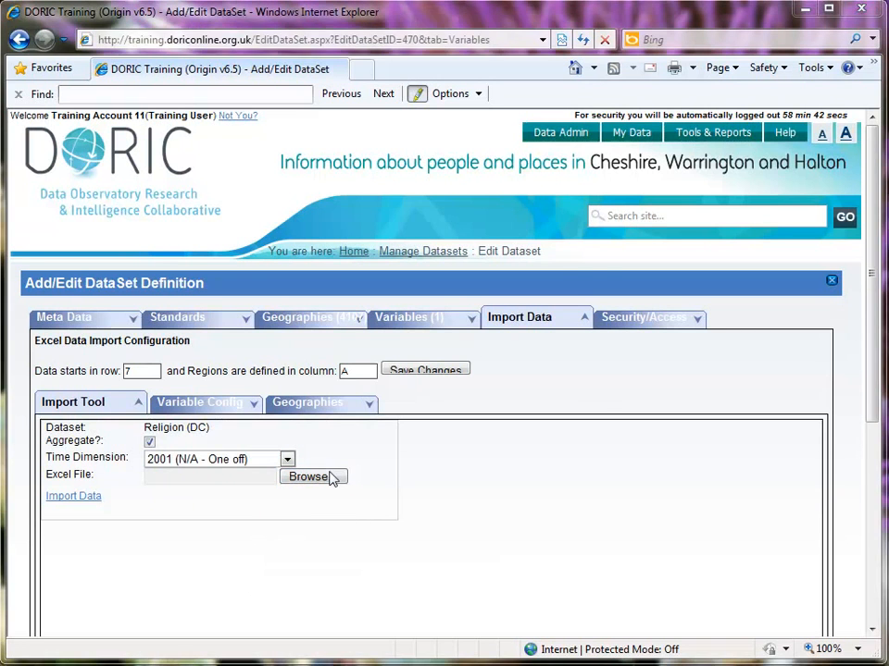
click(311, 476)
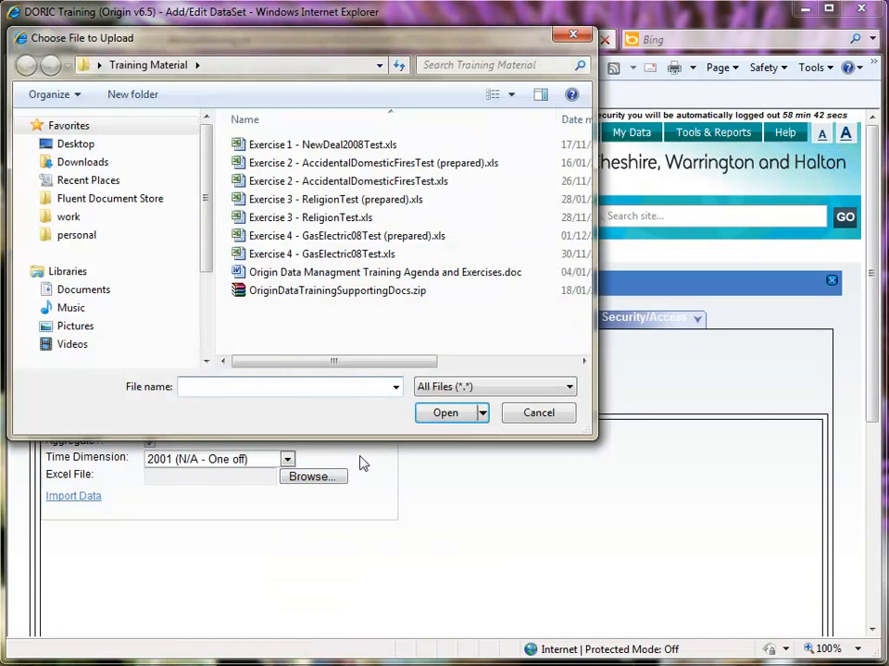
double_click(368, 209)
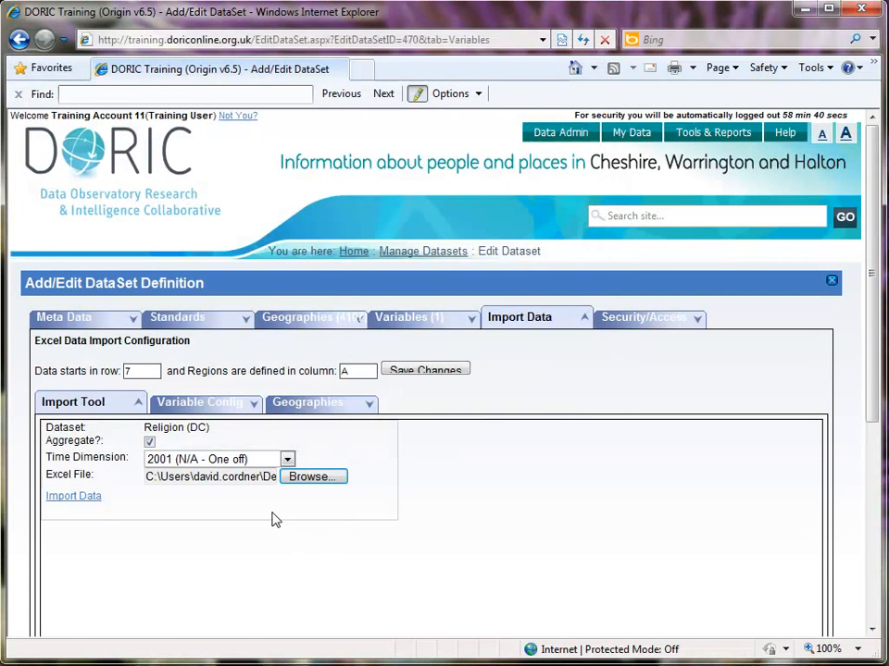
click(76, 501)
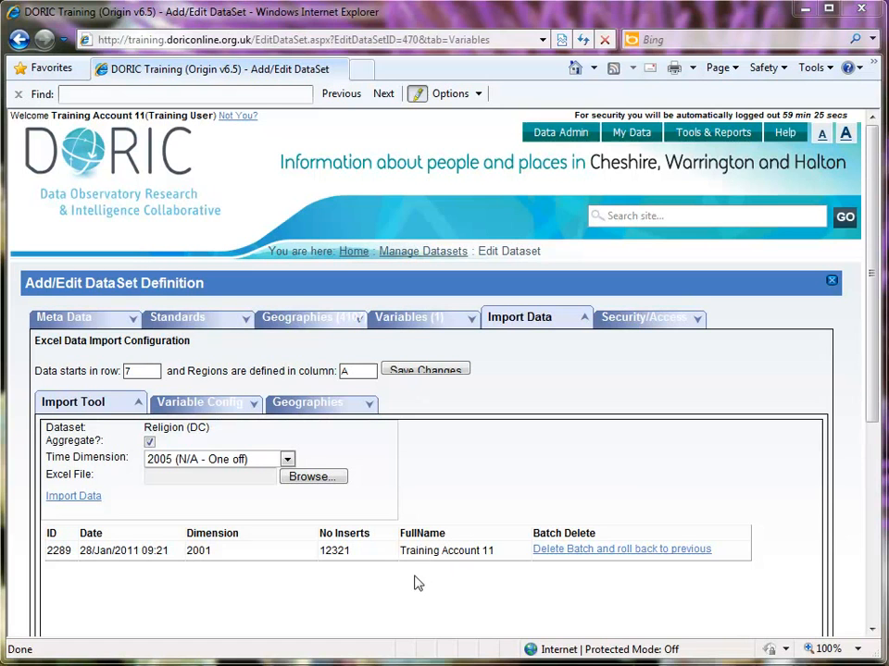
double_click(341, 551)
- Add the role "Group - Test Data Theme" to the dataset's access settings alongside "Data - Test Data", and save the security settings
click(637, 322)
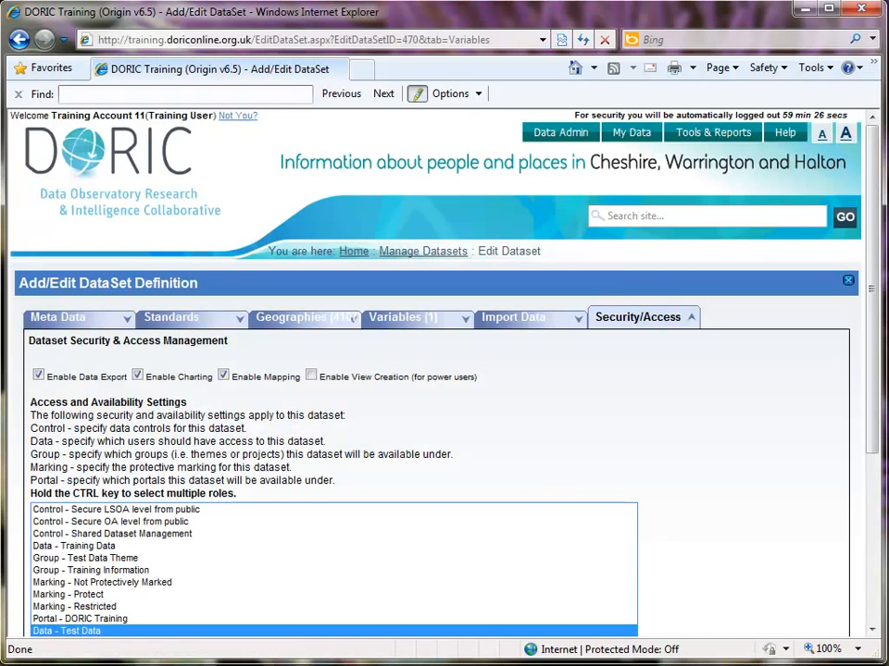
drag(869, 440, 866, 500)
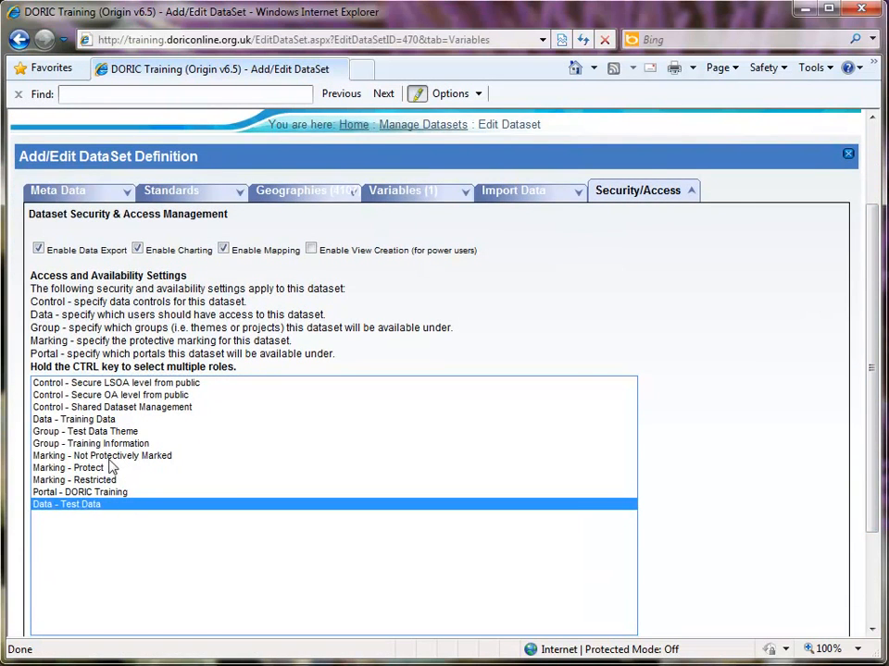
ctrl+click(140, 432)
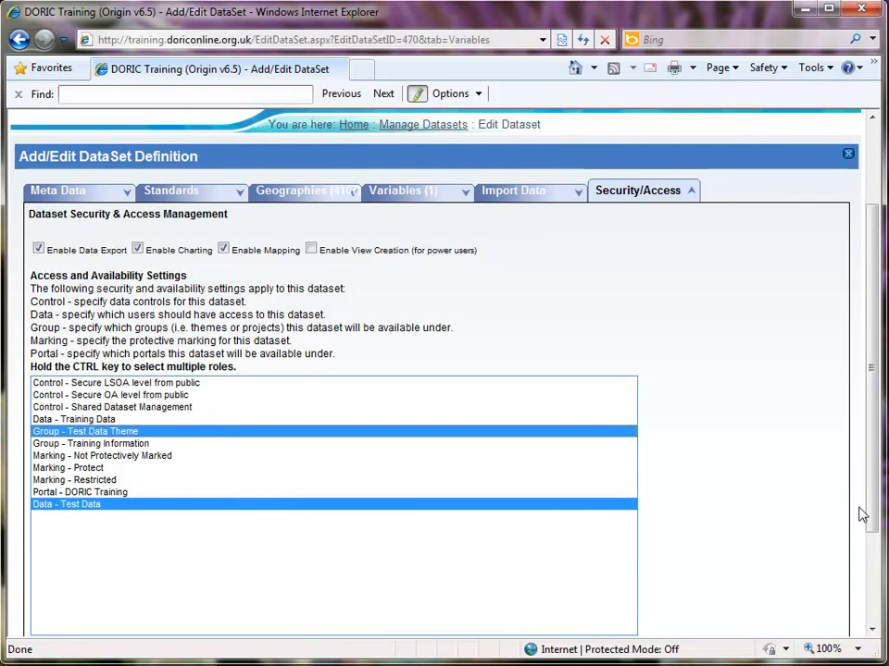
scroll(876, 512, down, 3)
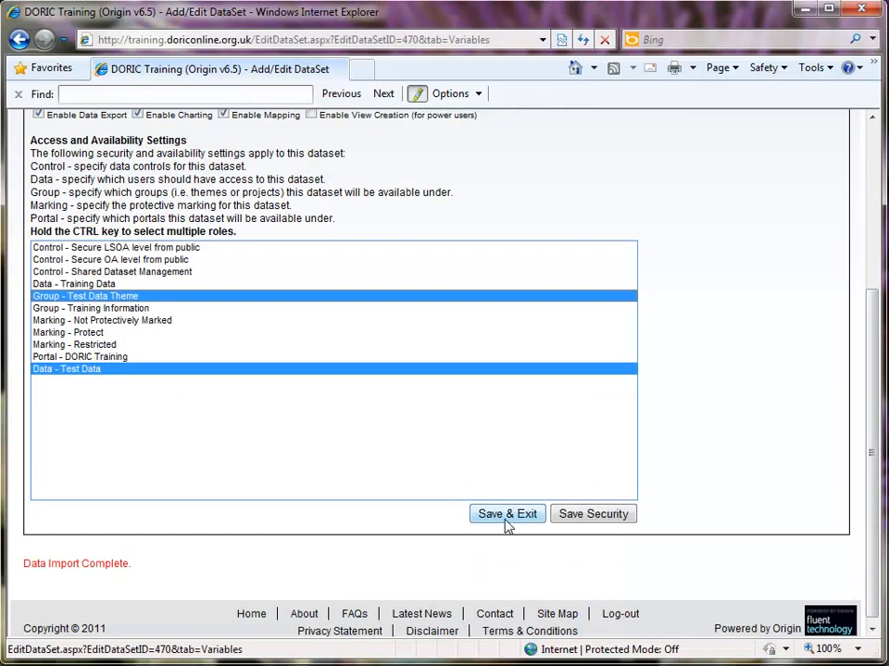
click(572, 517)
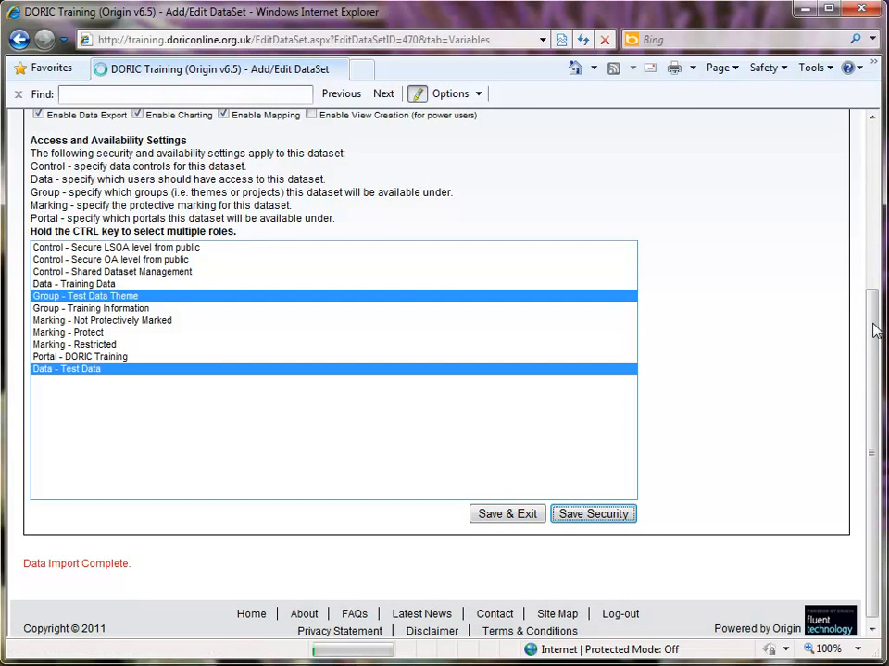
- Open the Data Browser in a new browser tab and switch to it
scroll(872, 328, up, 4)
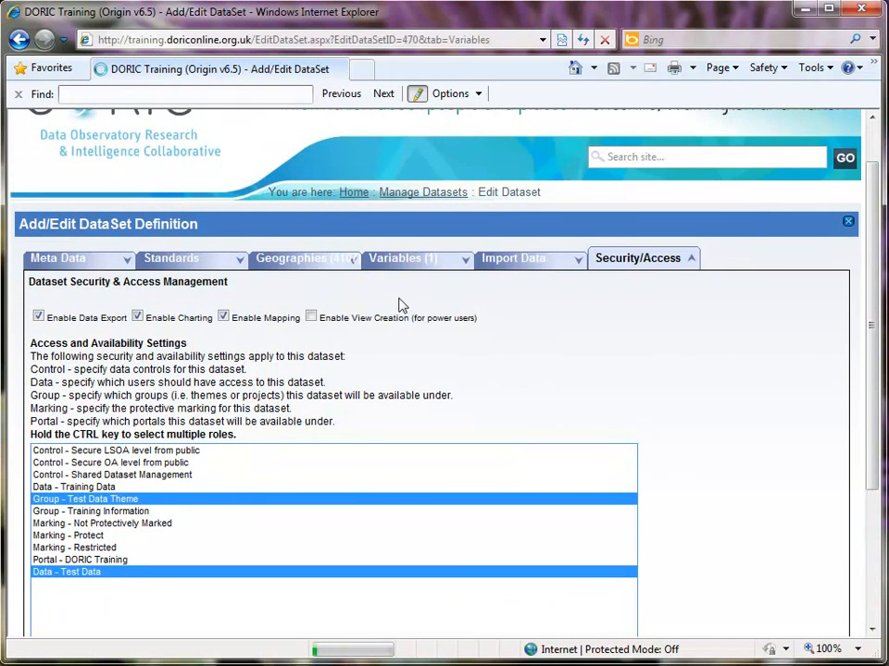
scroll(810, 334, up, 1)
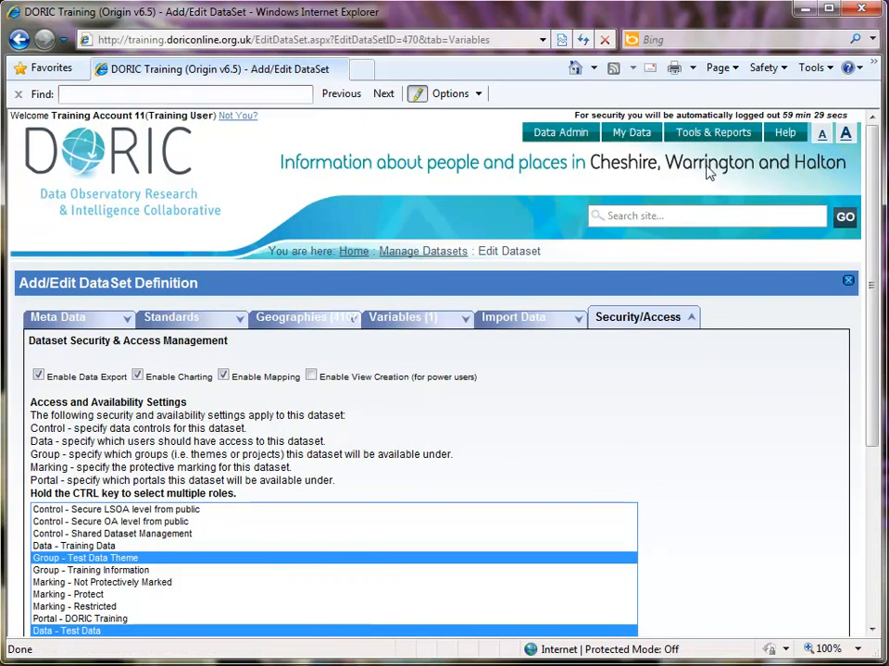
mouse_move(708, 139)
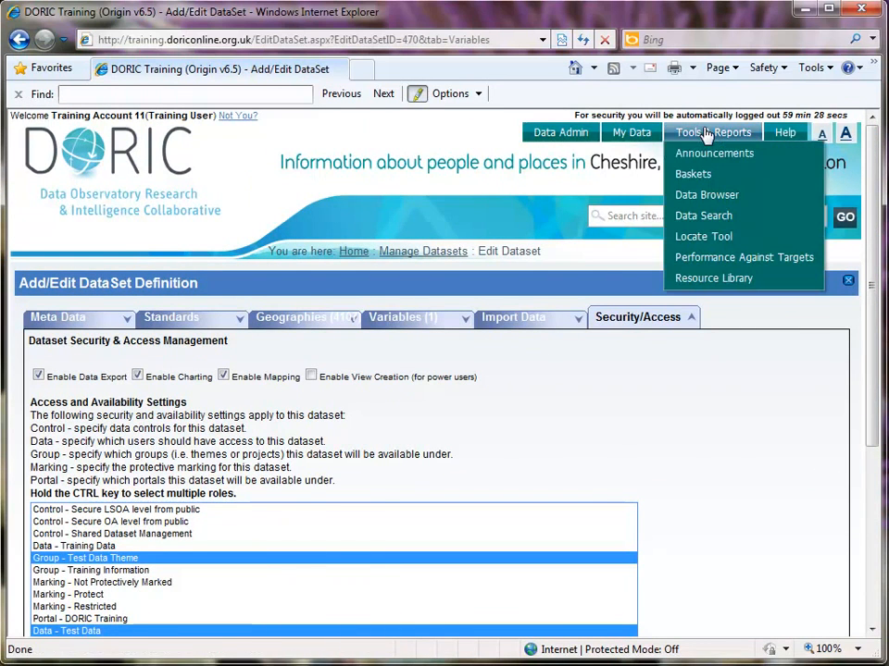
right_click(700, 196)
click(742, 228)
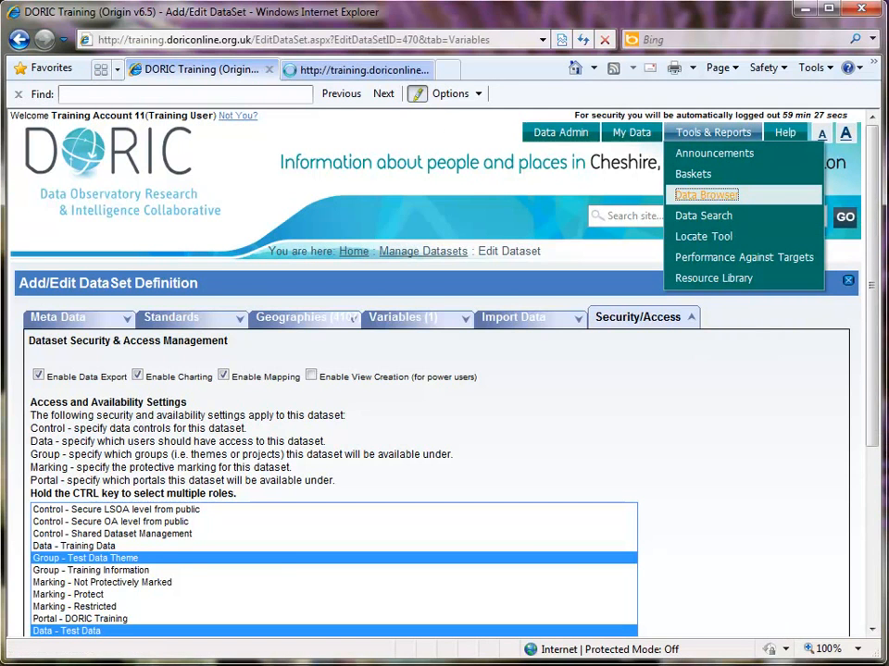
click(366, 71)
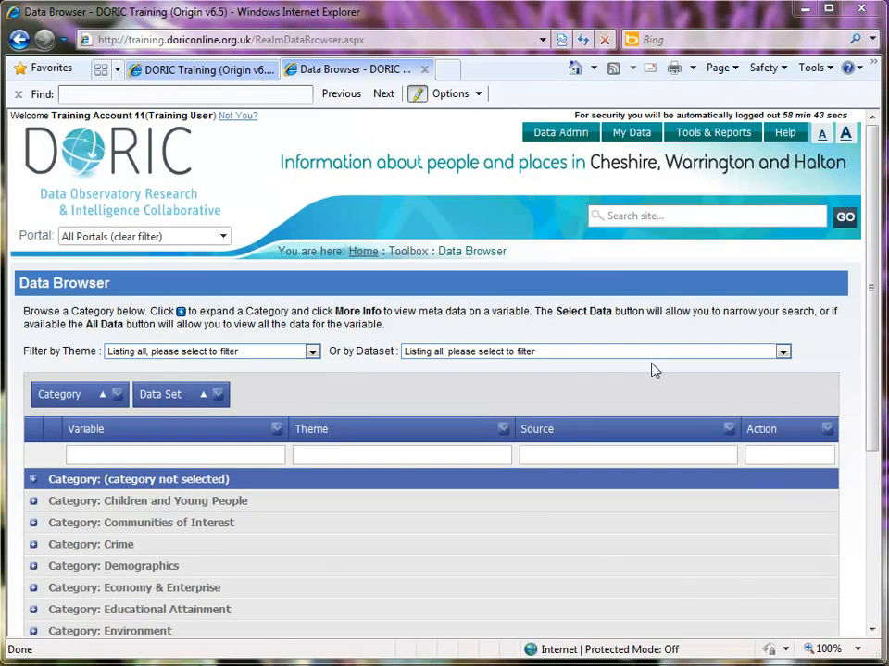
- Filter the Data Browser by the dataset Religion (DC), and open the data selection options for its Religion variable
click(653, 352)
drag(785, 431, 768, 600)
key(r)
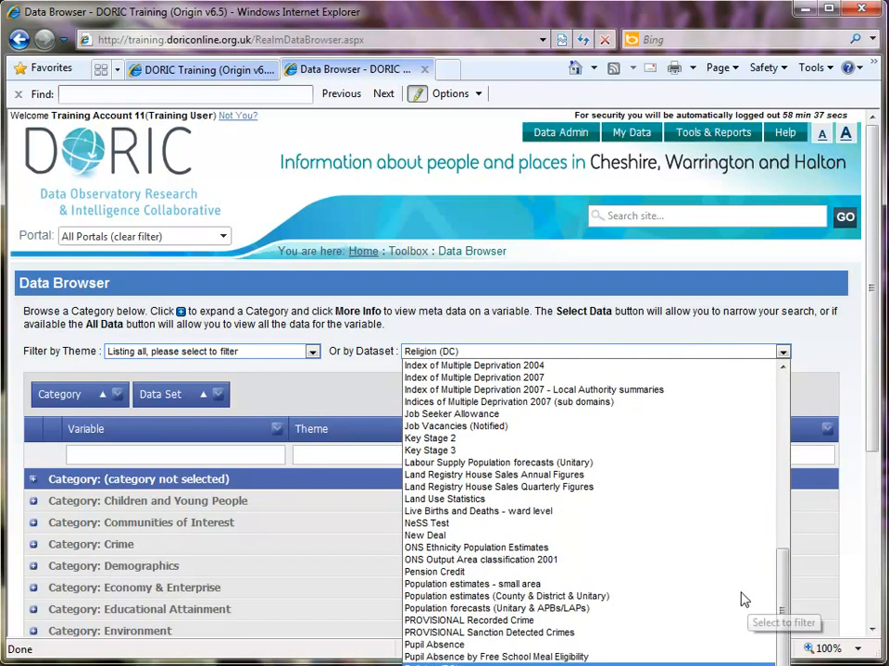
scroll(730, 583, down, 1)
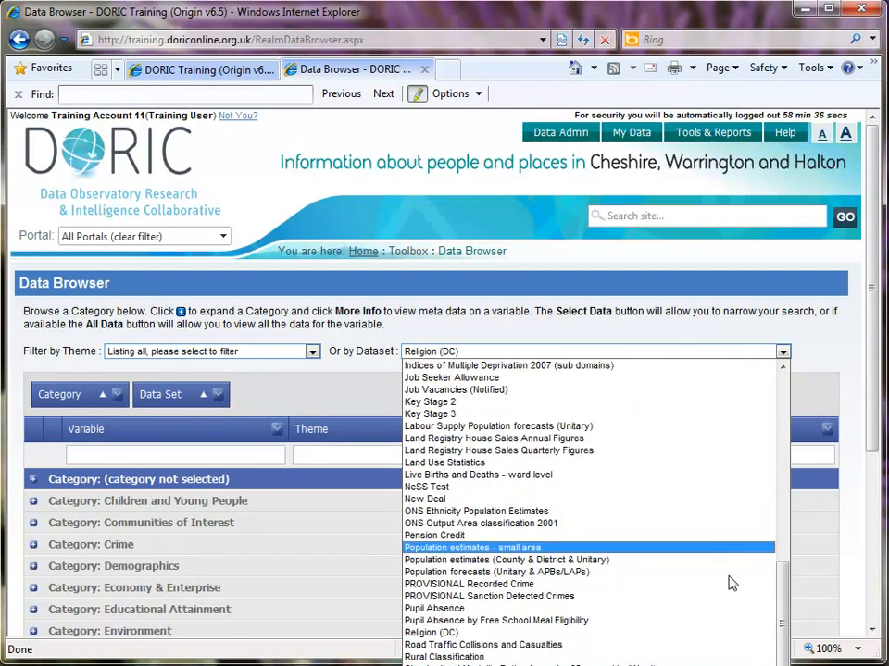
click(631, 635)
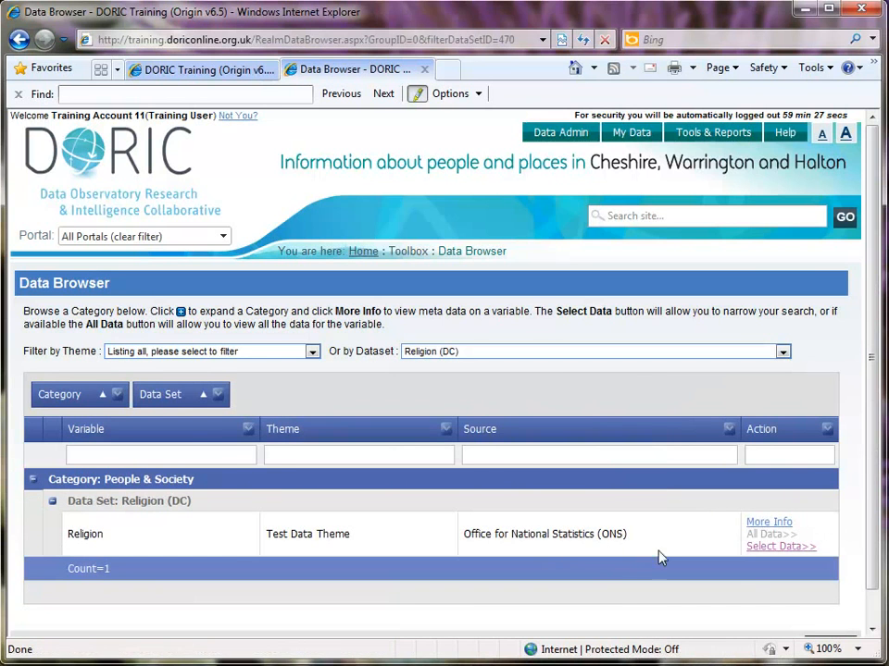
click(763, 552)
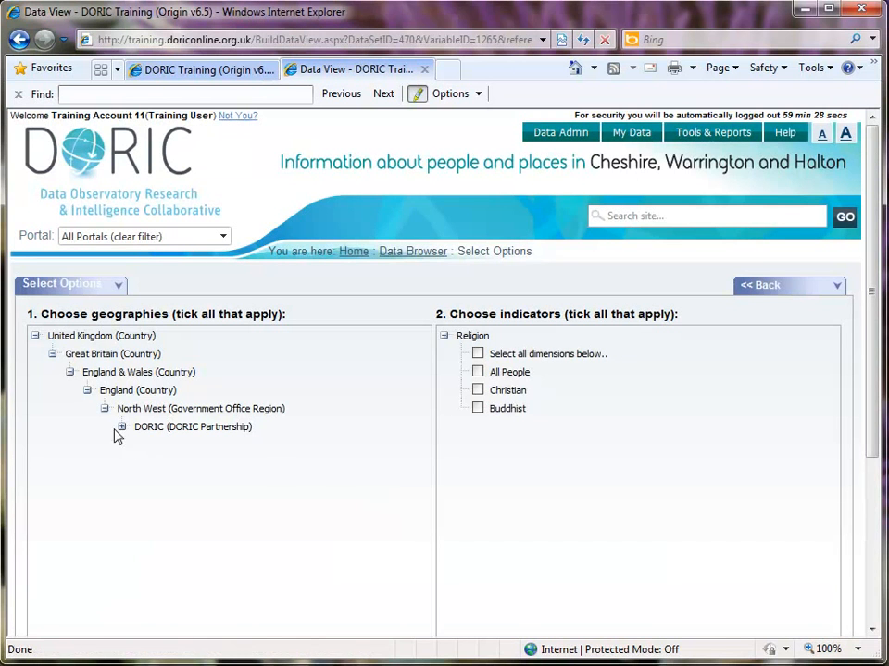
- Select all local authorities under the DORIC partnership and all Religion dimensions, and view the data for this selection
click(122, 429)
click(194, 448)
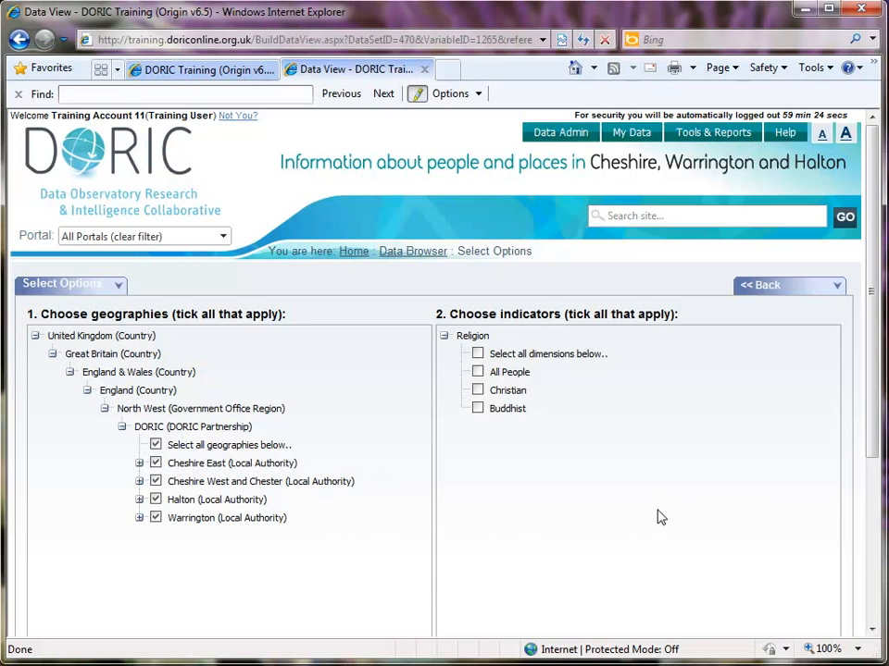
click(554, 356)
scroll(874, 443, down, 3)
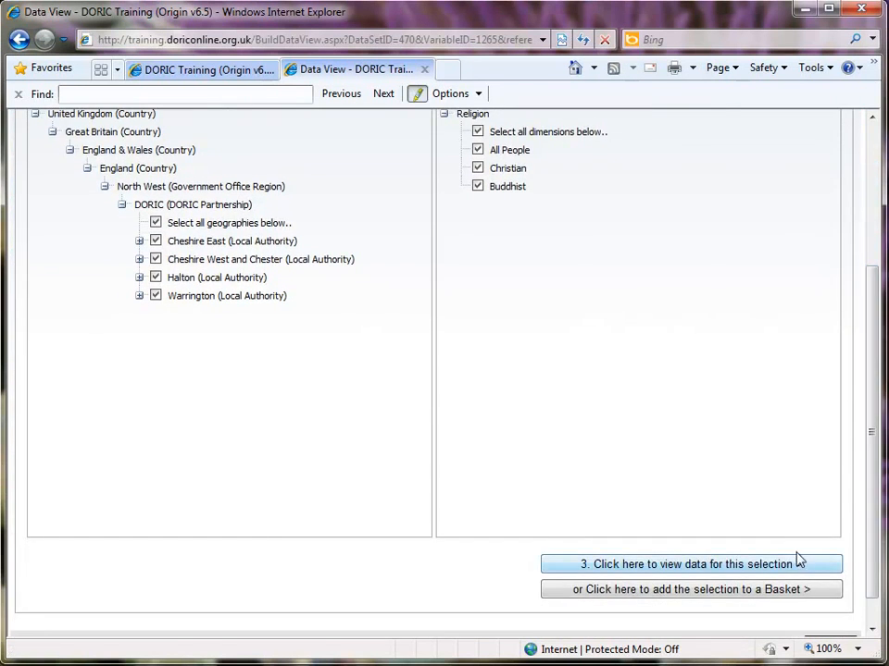
click(797, 566)
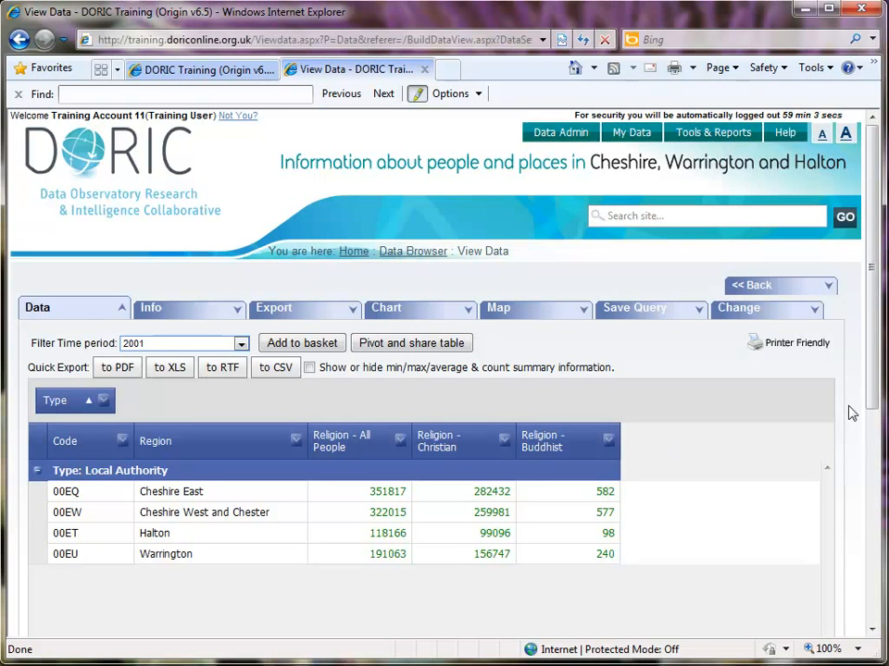
mouse_move(868, 400)
mouse_down()
mouse_move(870, 413)
mouse_move(869, 394)
mouse_up()
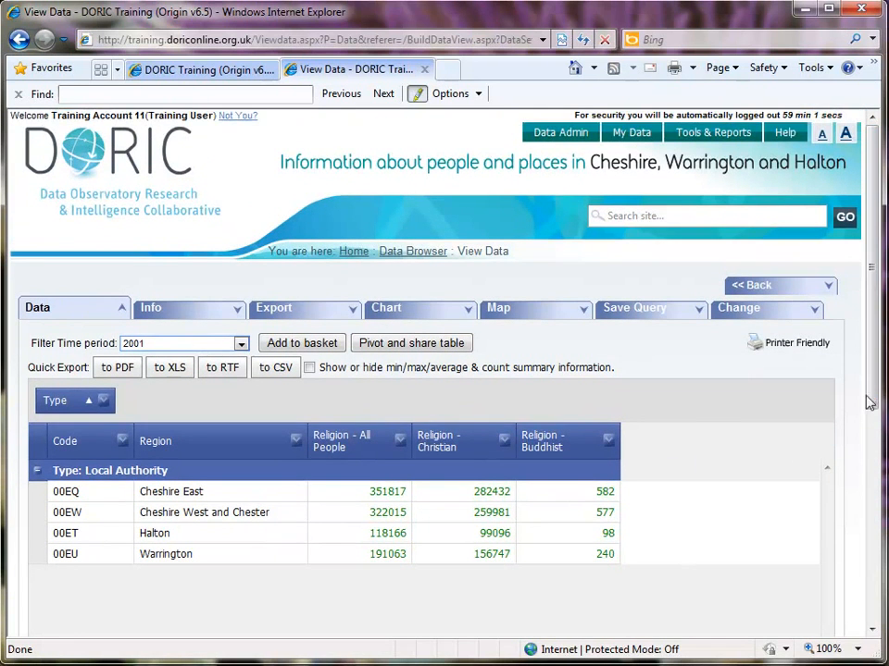